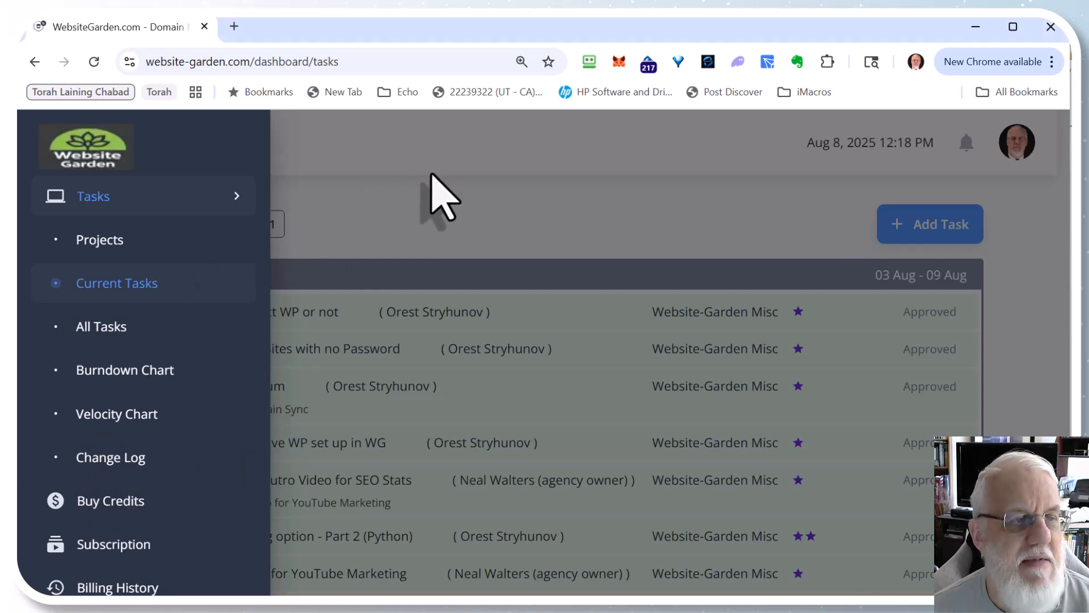
Step: Close the navigation menu and scroll through the weekly task iterations on the Tasks page
click(425, 202)
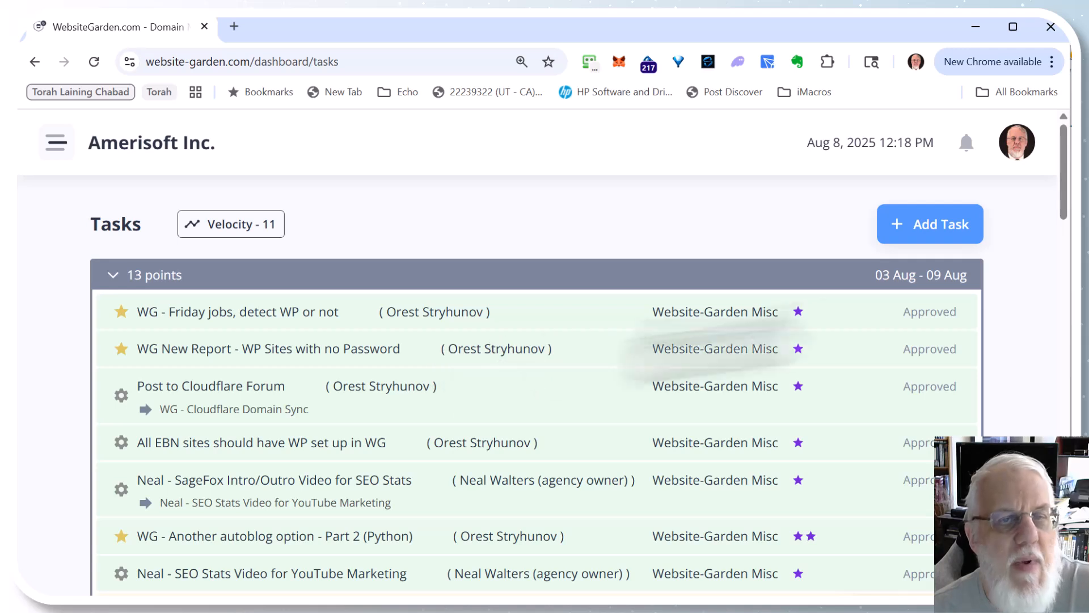
click(933, 227)
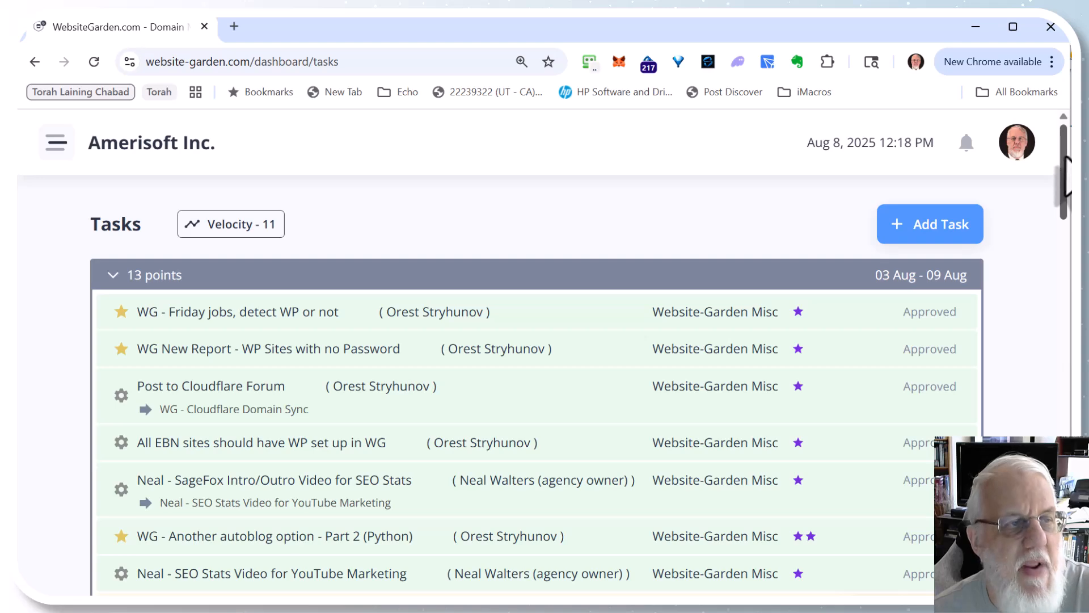
mouse_move(1064, 158)
mouse_down()
mouse_move(1066, 250)
mouse_move(1065, 157)
mouse_up()
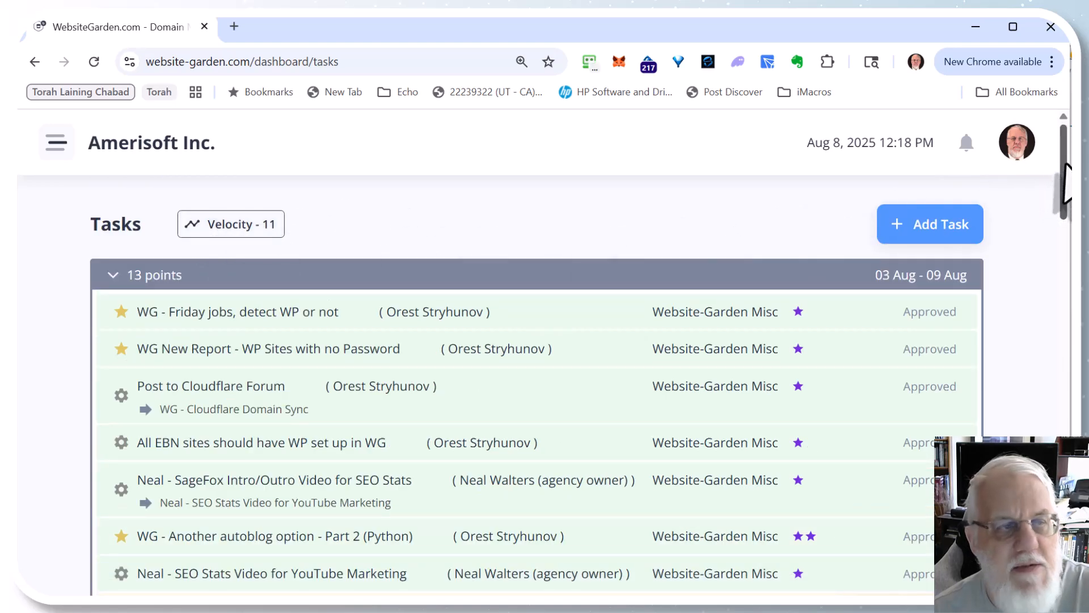
drag(1066, 170, 1068, 369)
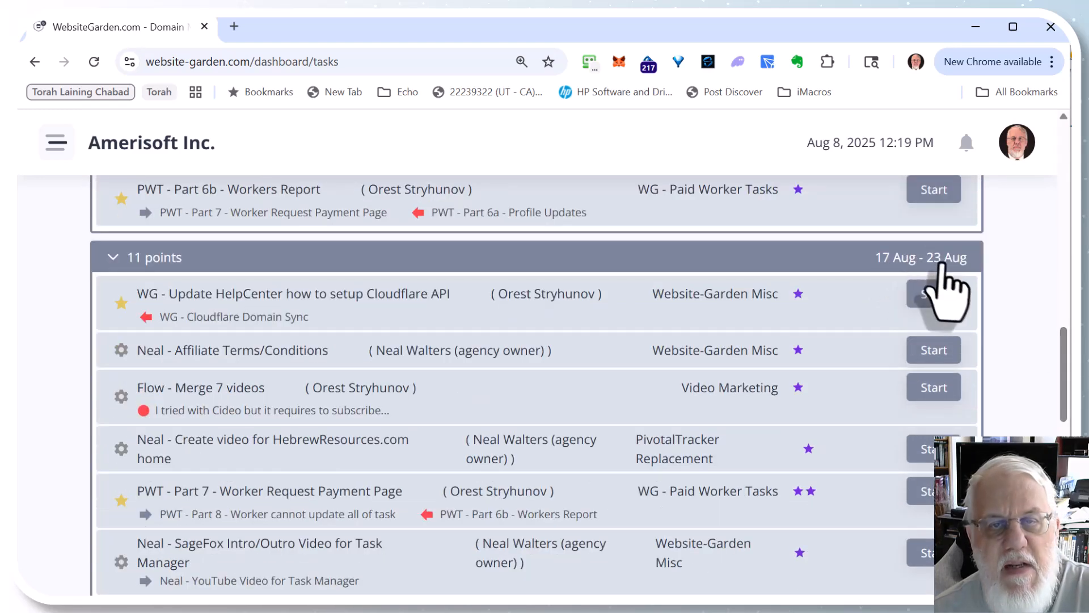
drag(1065, 377, 1064, 484)
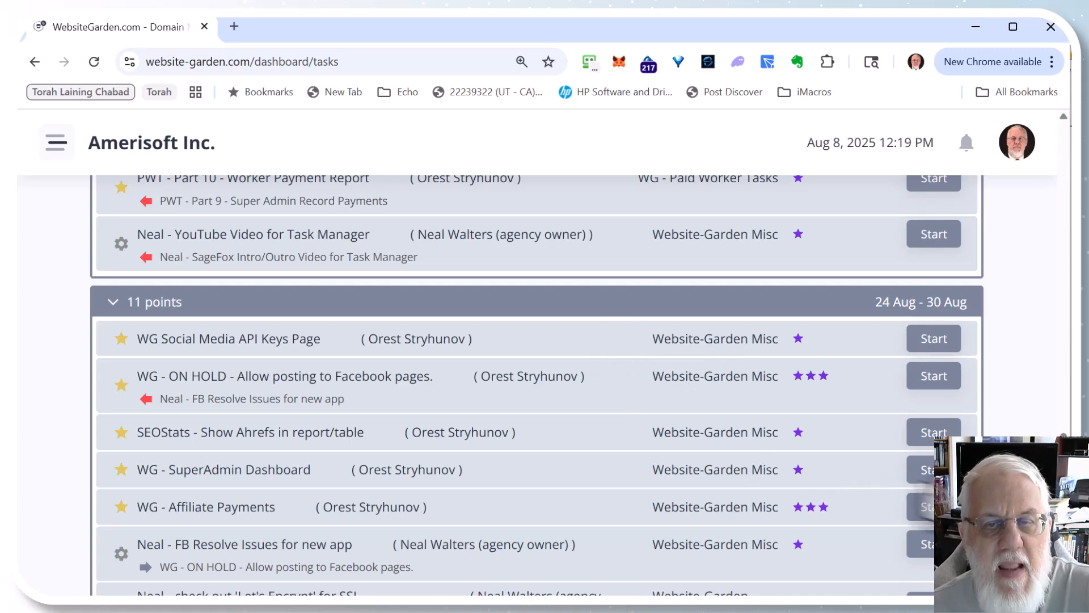
scroll(537, 386, down, 5)
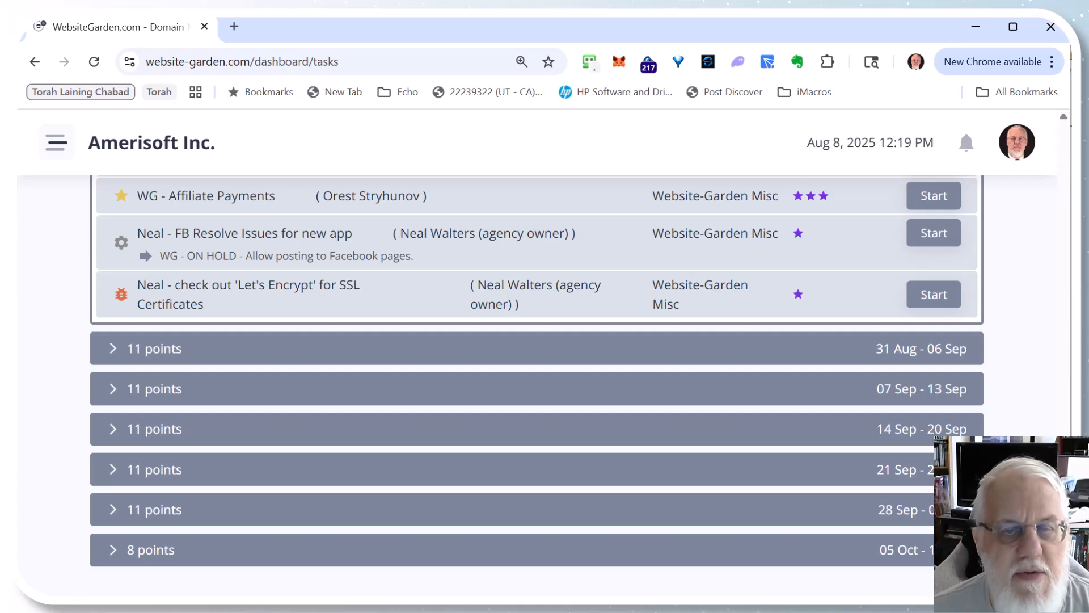
scroll(537, 386, up, 15)
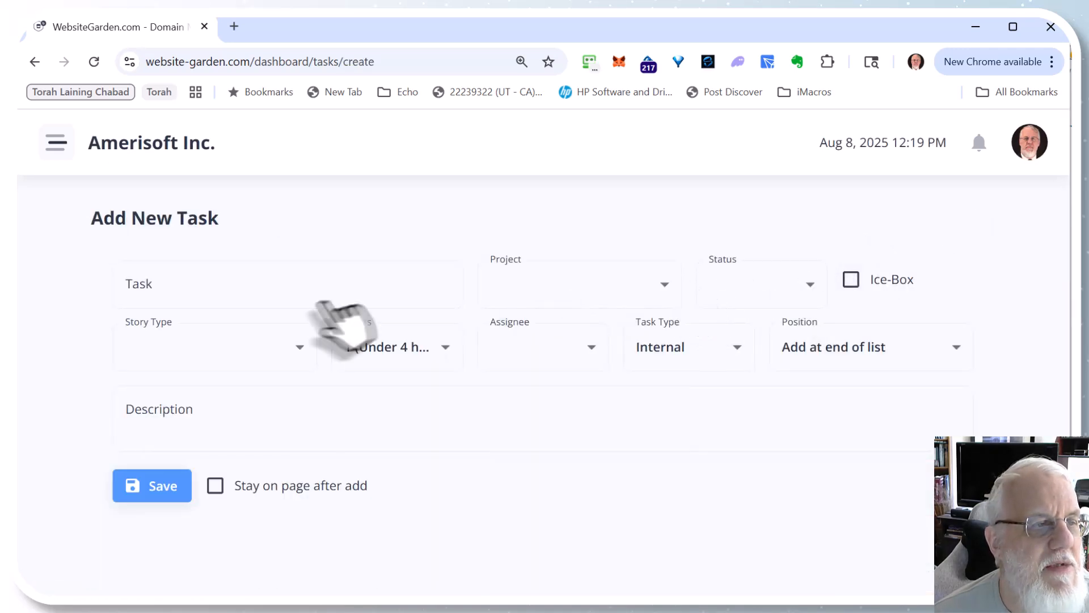
Step: Start a new task named Demo New Task For Video
click(235, 252)
text(D)
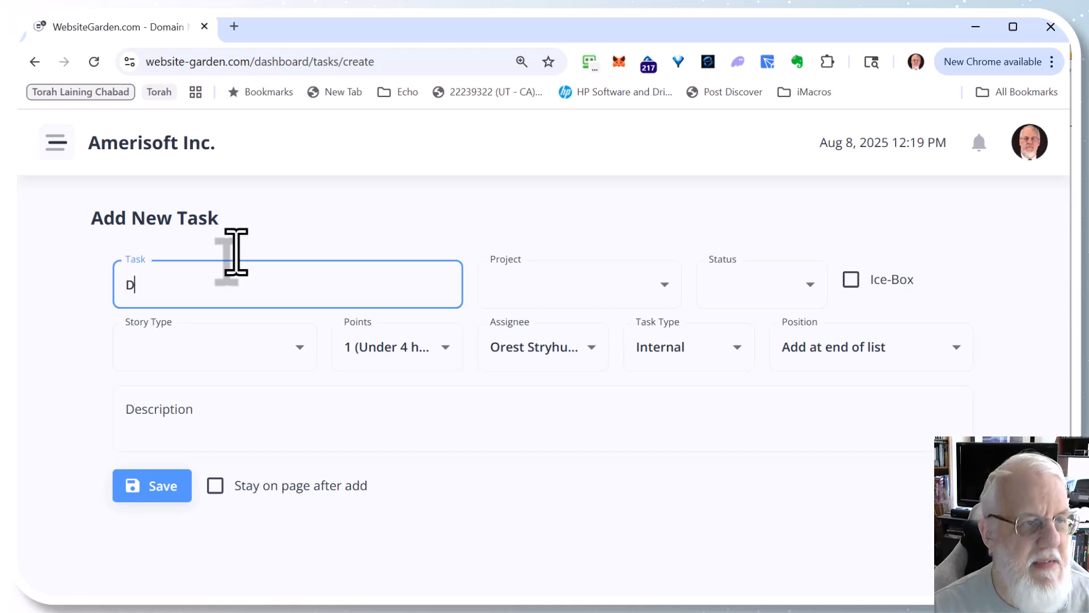
text(emo New Tas)
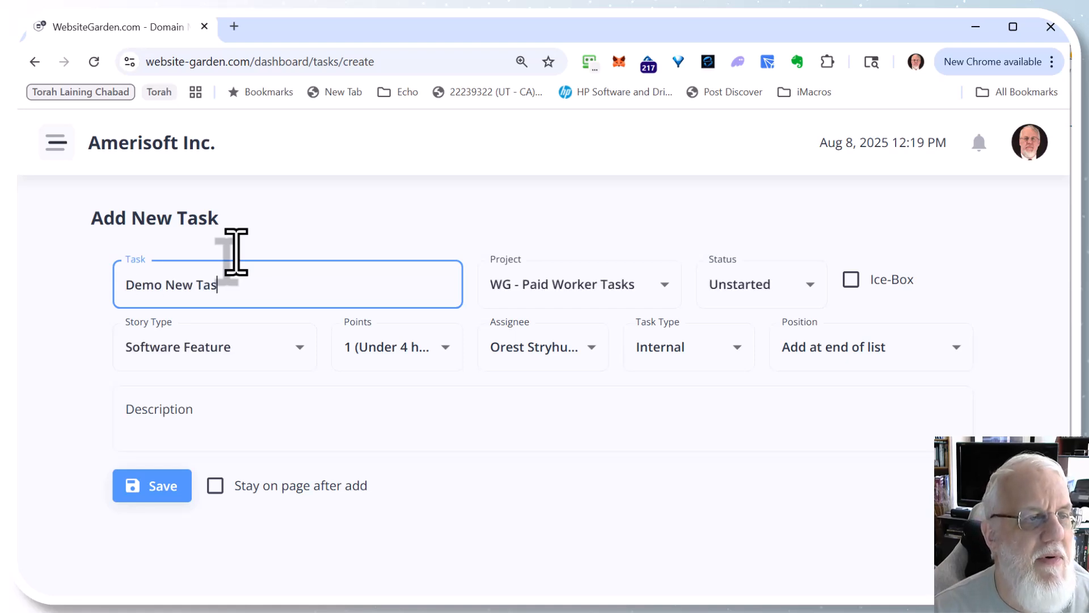
text(k For Video)
key(Tab)
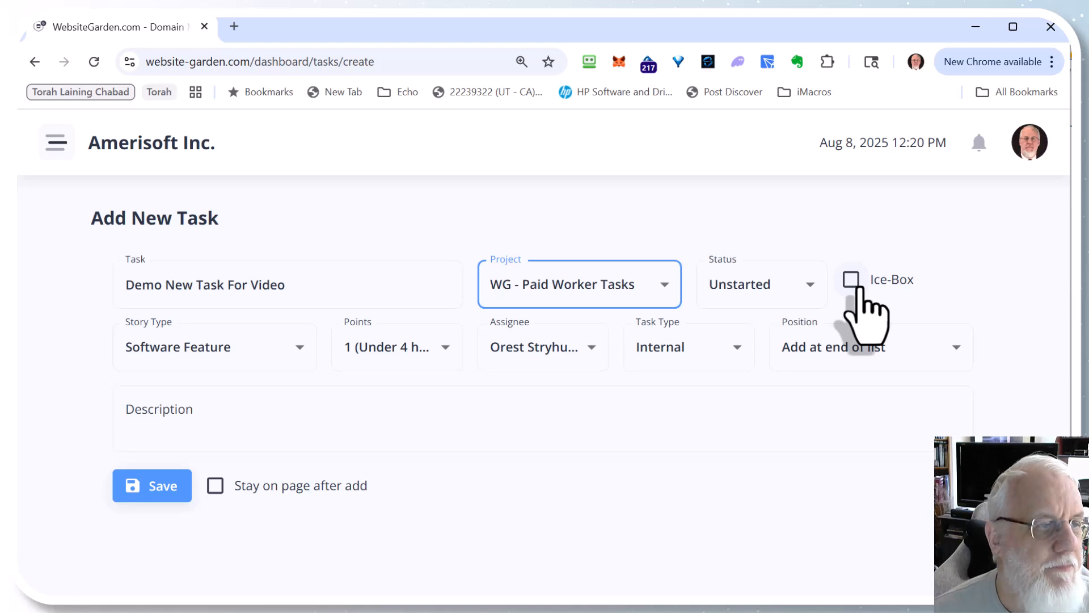
Step: Open the Story Type and Points lists to review the available options
click(305, 353)
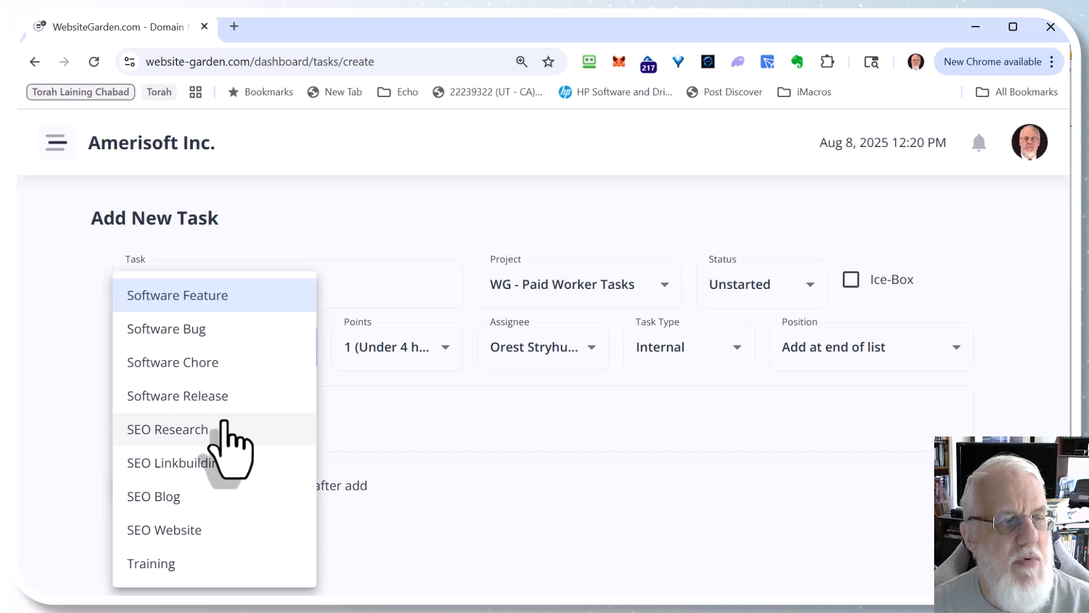
click(475, 417)
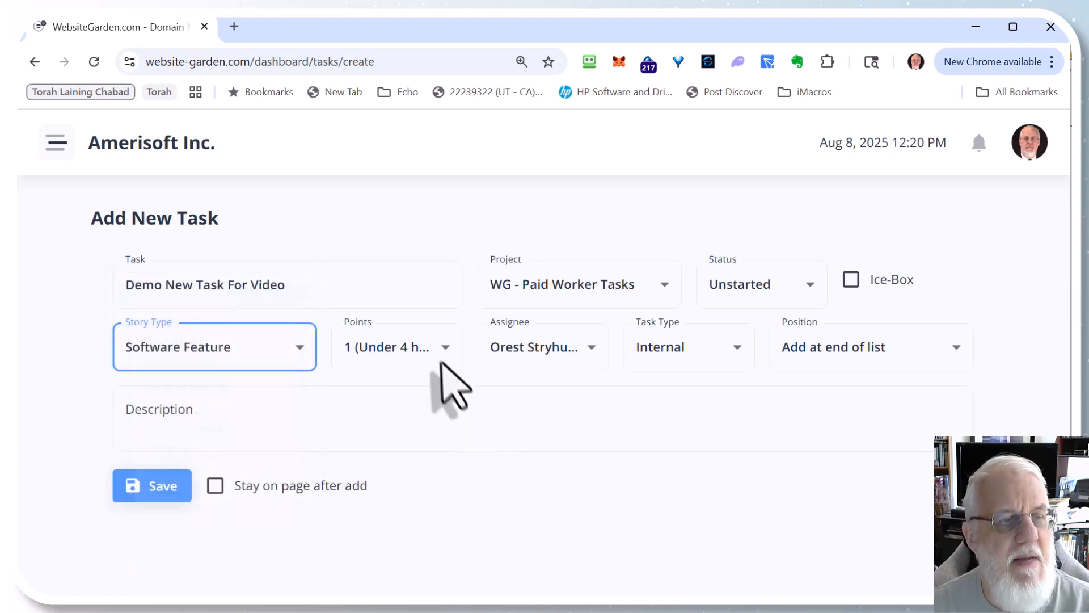
click(445, 363)
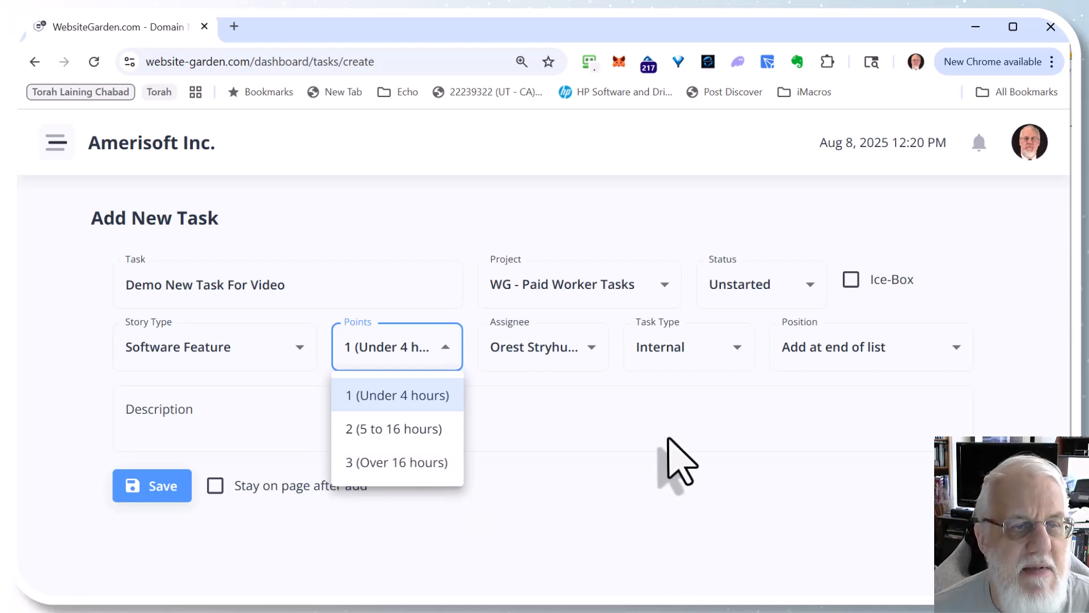
click(677, 460)
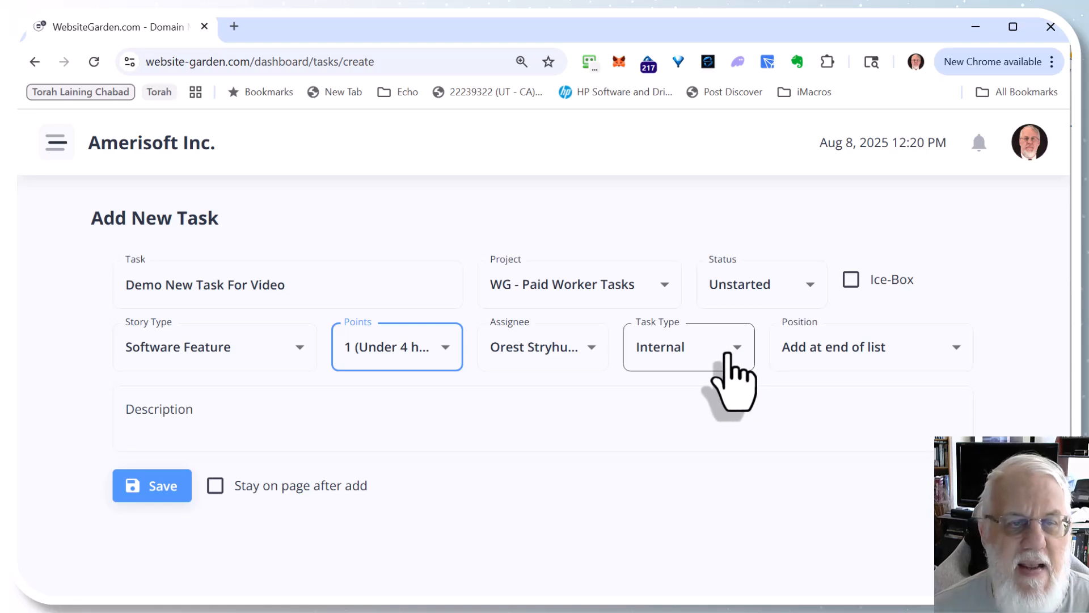
Step: Set the position to Add at top of list and enter the description This is my task for video demo
click(891, 354)
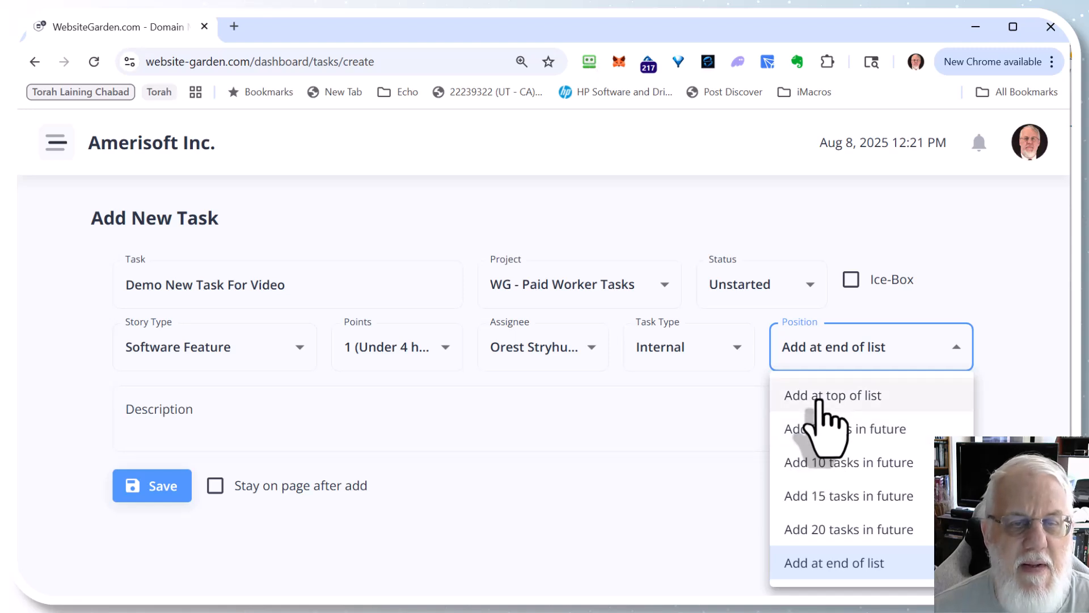
click(818, 400)
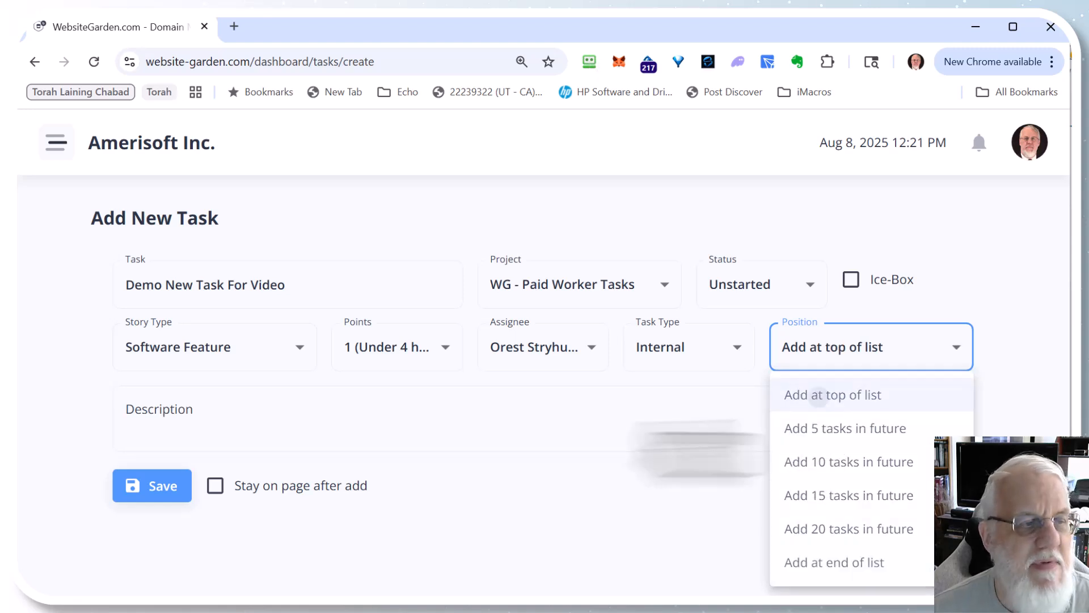
click(249, 391)
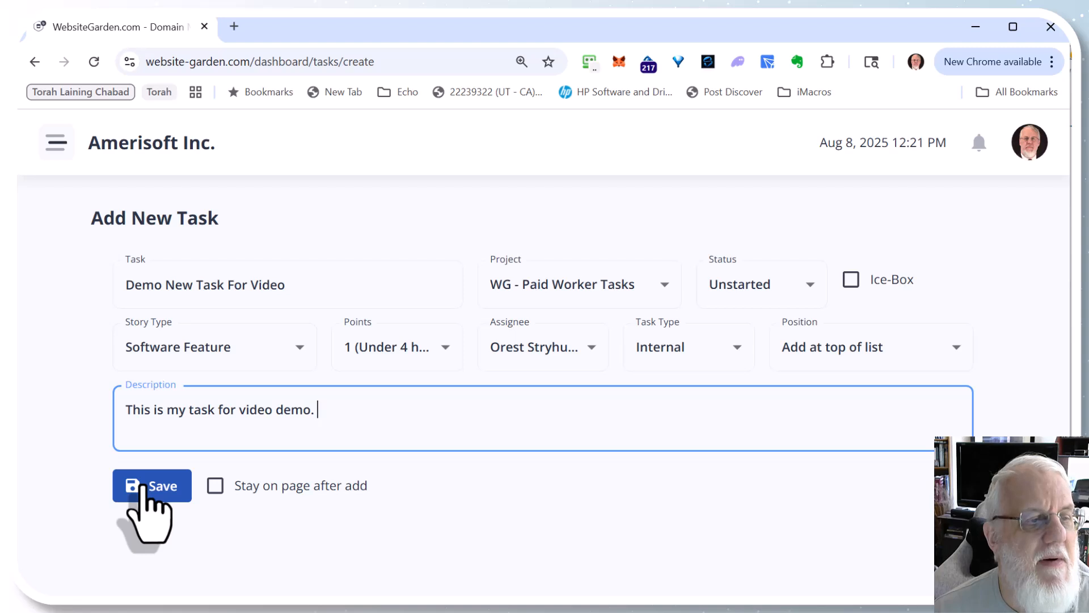
Step: Save the new task without staying on the add page
click(214, 486)
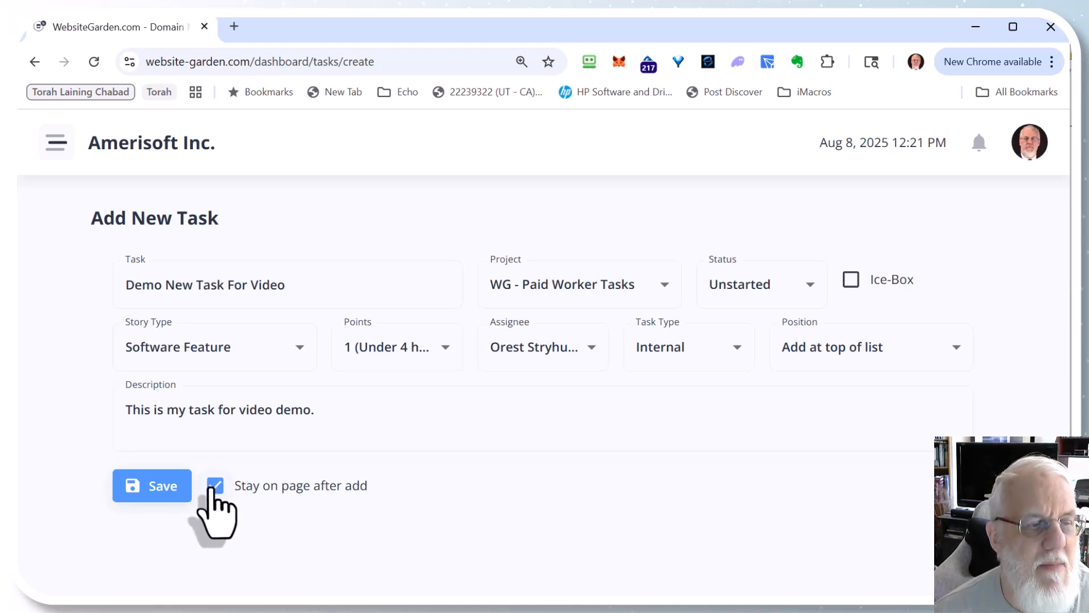
click(215, 487)
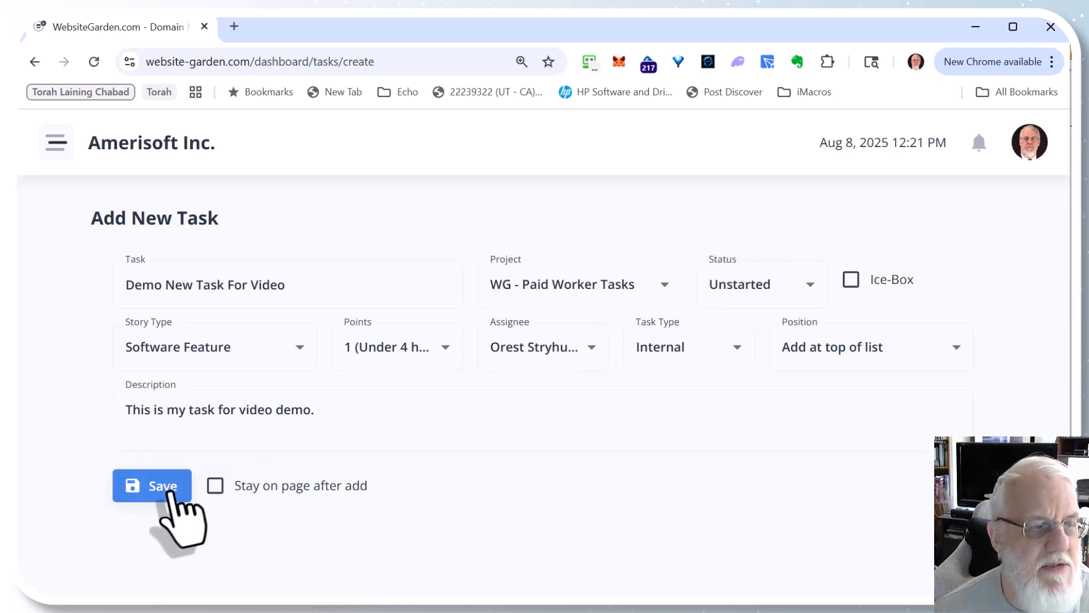
click(163, 492)
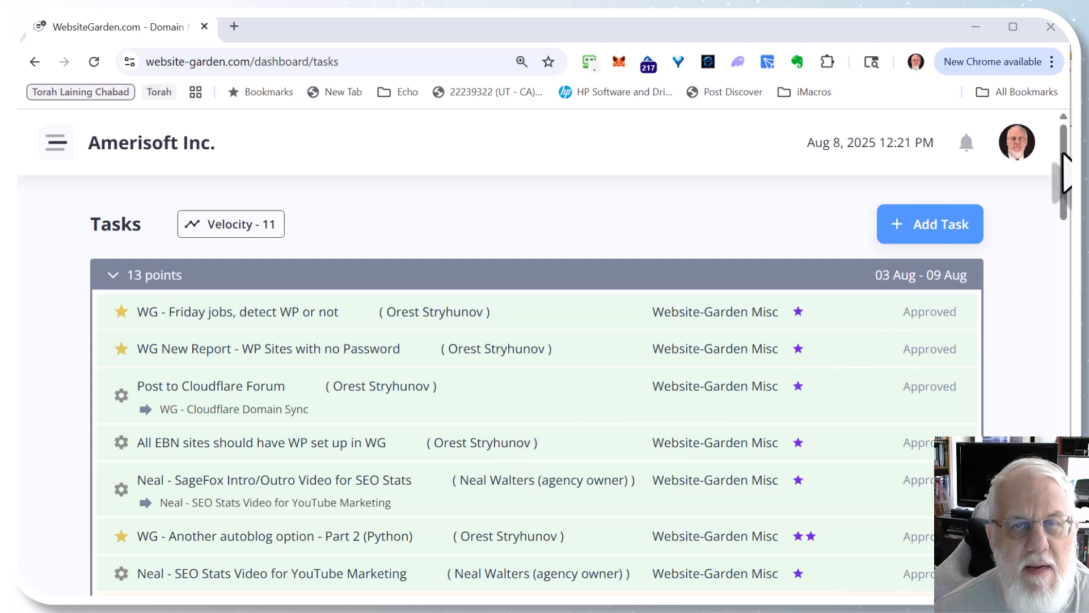
Step: Move Demo New Task For Video below PWT - Part 3 - Worker Accepts/Denies Task in the 10 Aug iteration
drag(1064, 167, 1065, 207)
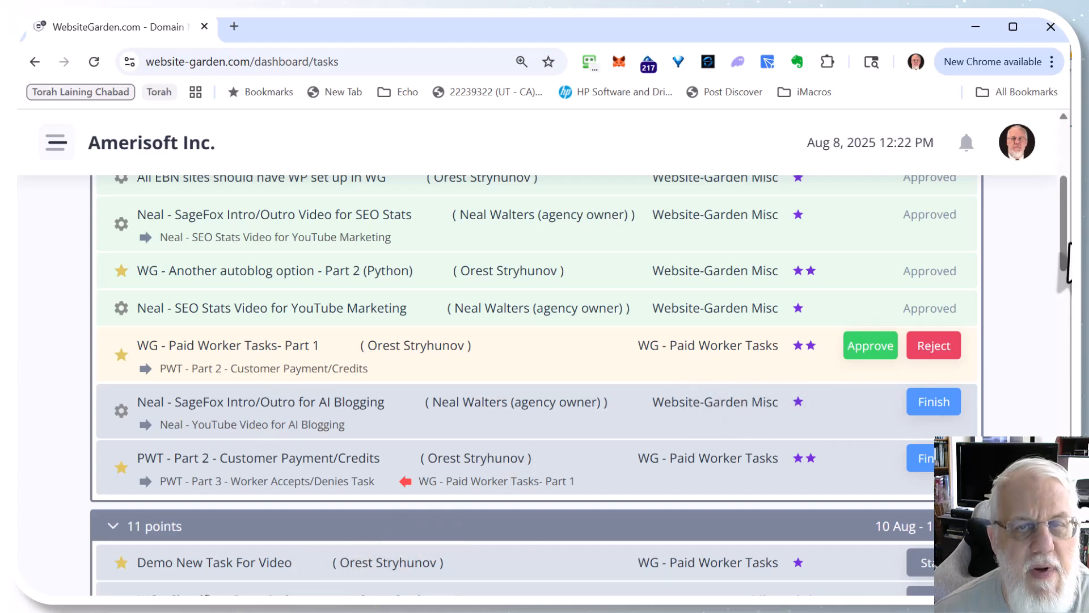
scroll(681, 256, up, 5)
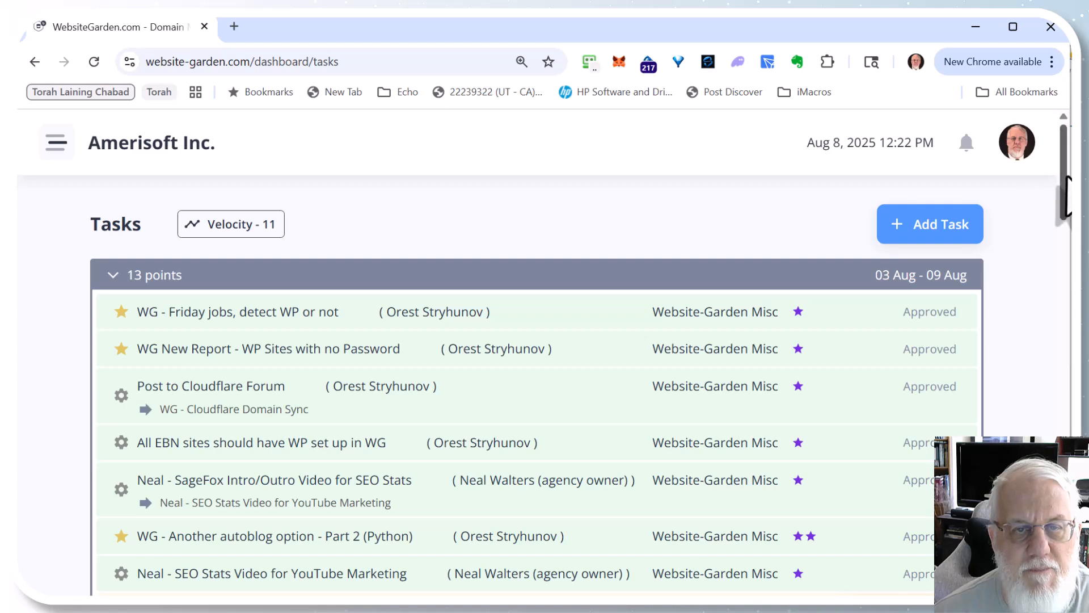
scroll(1058, 242, down, 6)
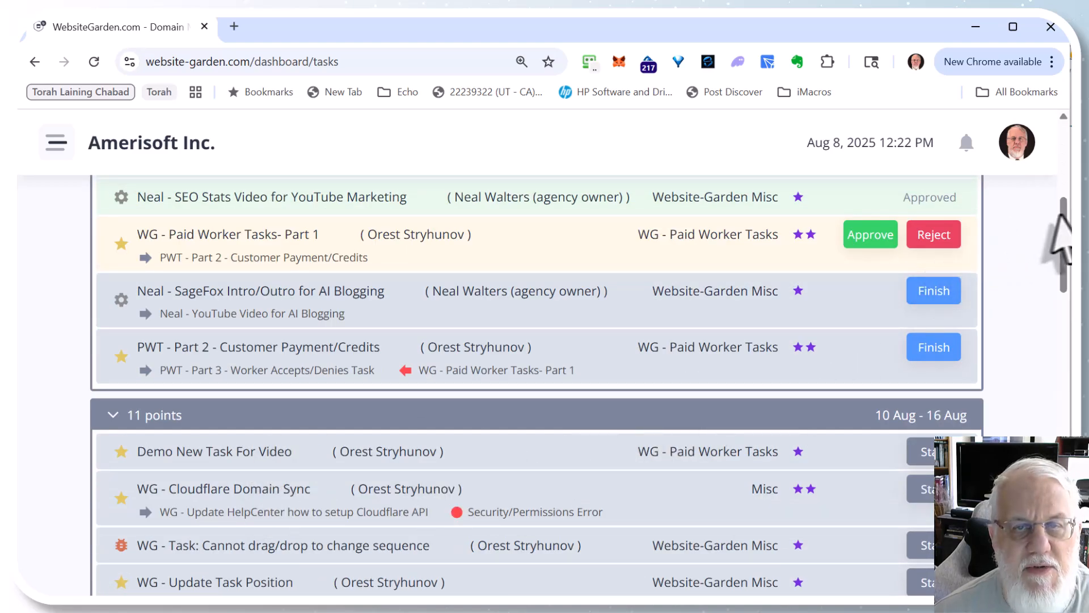
scroll(1057, 227, down, 2)
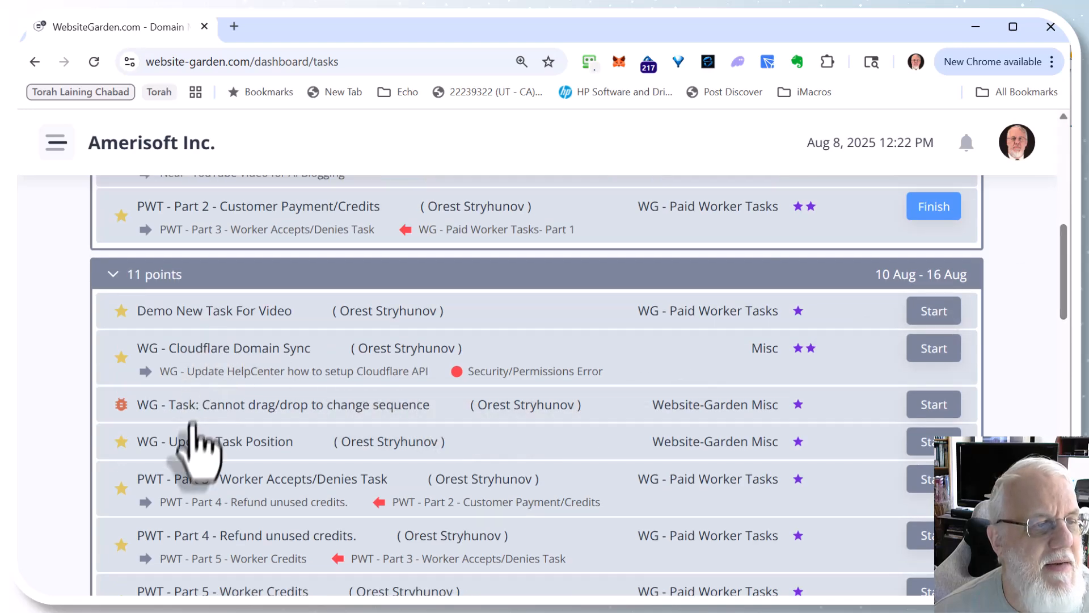
drag(190, 466, 224, 589)
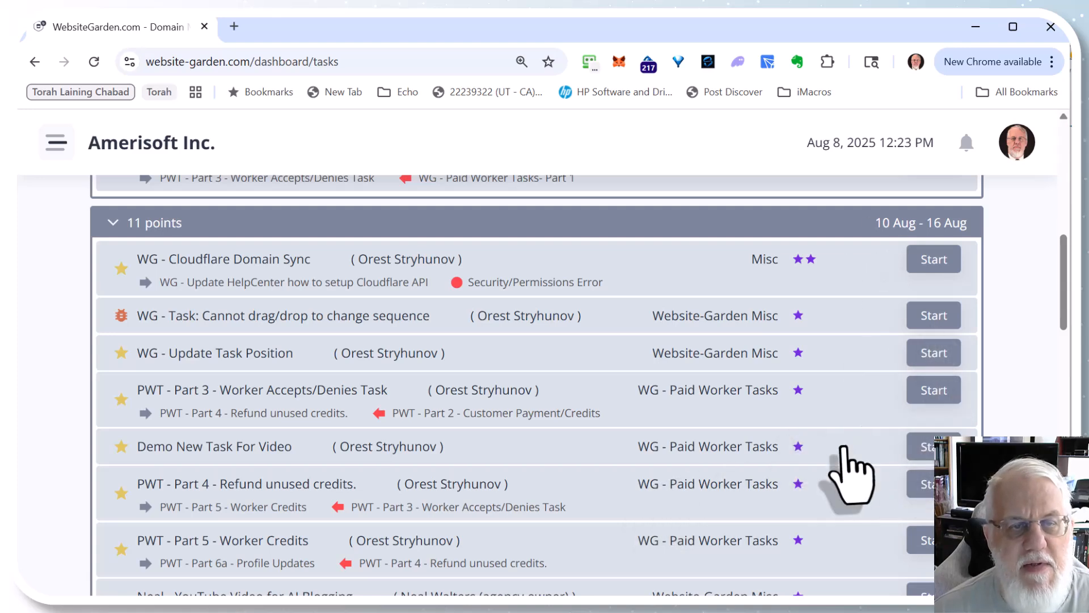
Step: Override the velocity to 15 and apply it
drag(1062, 304, 1063, 154)
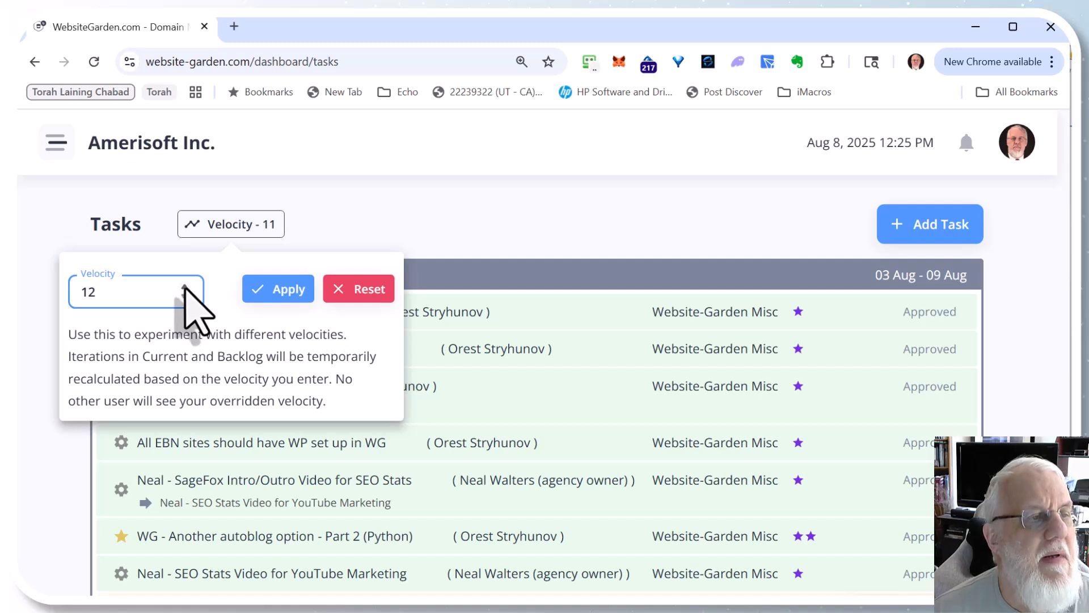
click(185, 287)
click(184, 287)
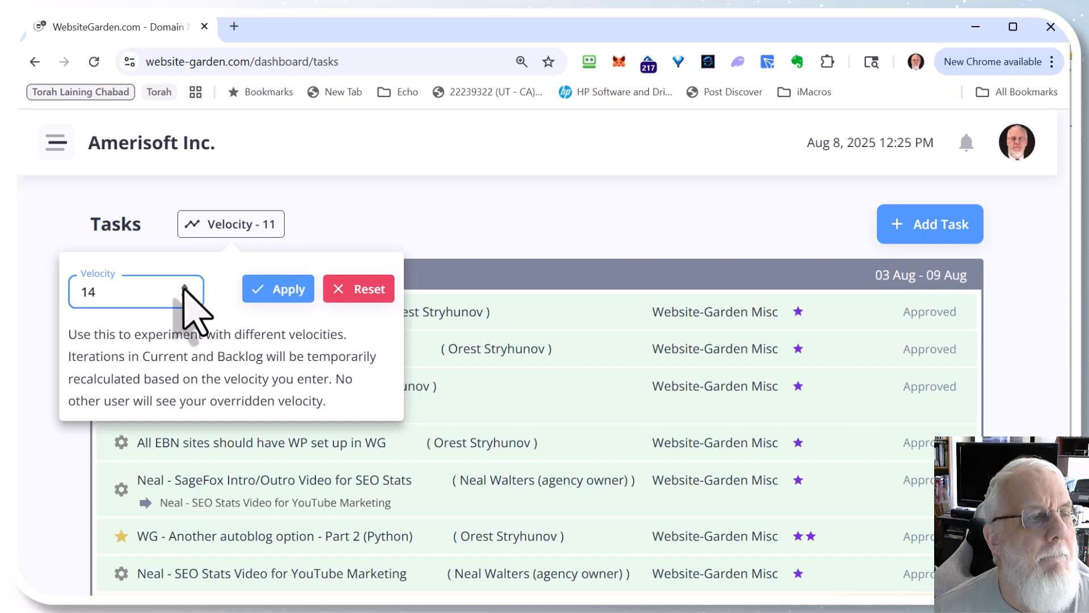
key(Up)
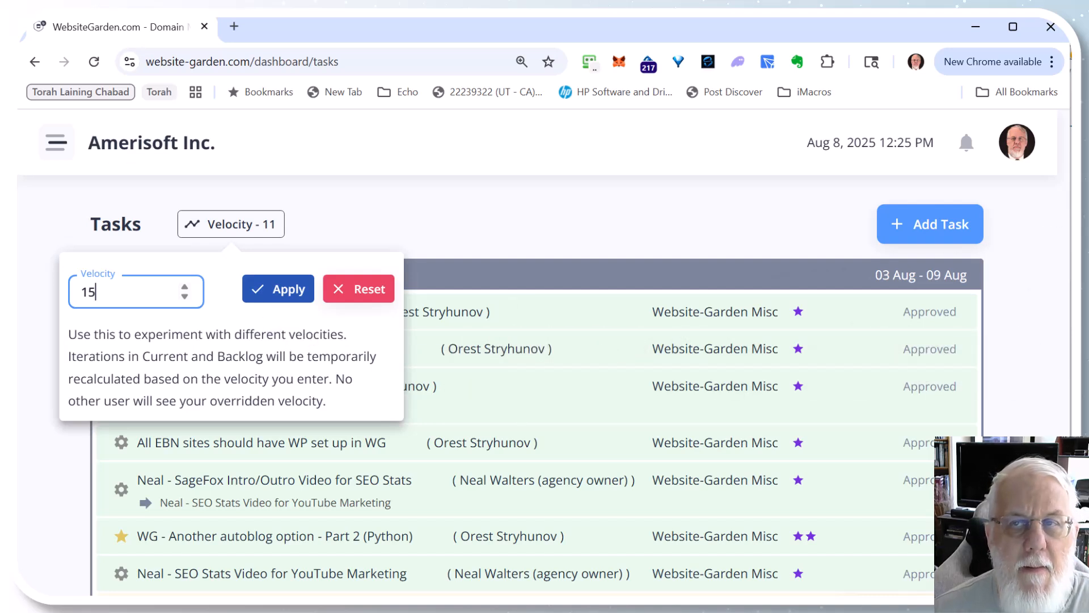
key(Return)
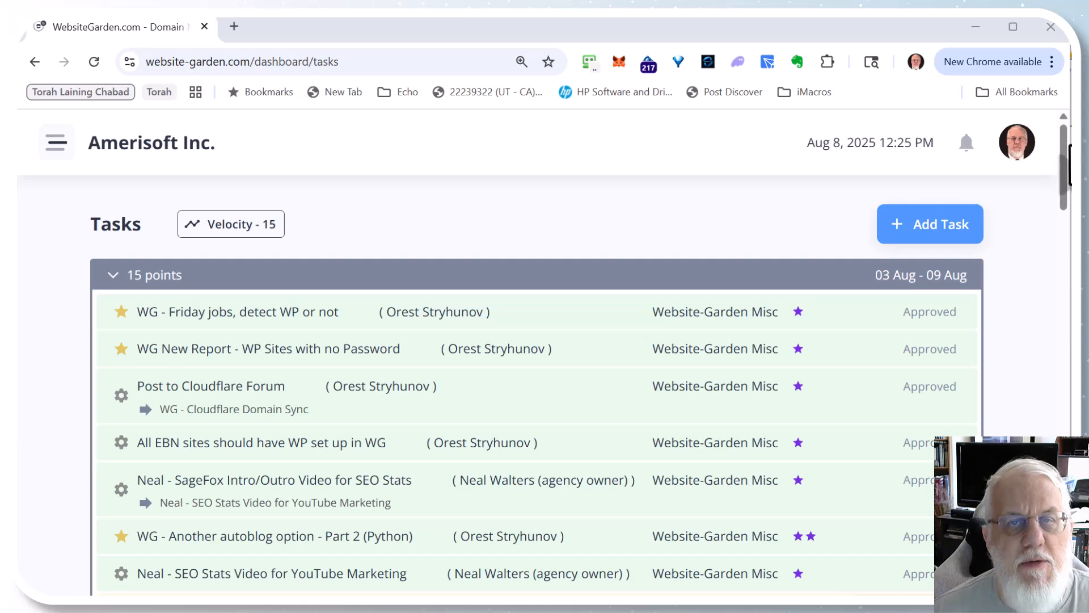
Step: Expand the 07 Sep iteration group at the bottom of the backlog
drag(1063, 151, 1064, 531)
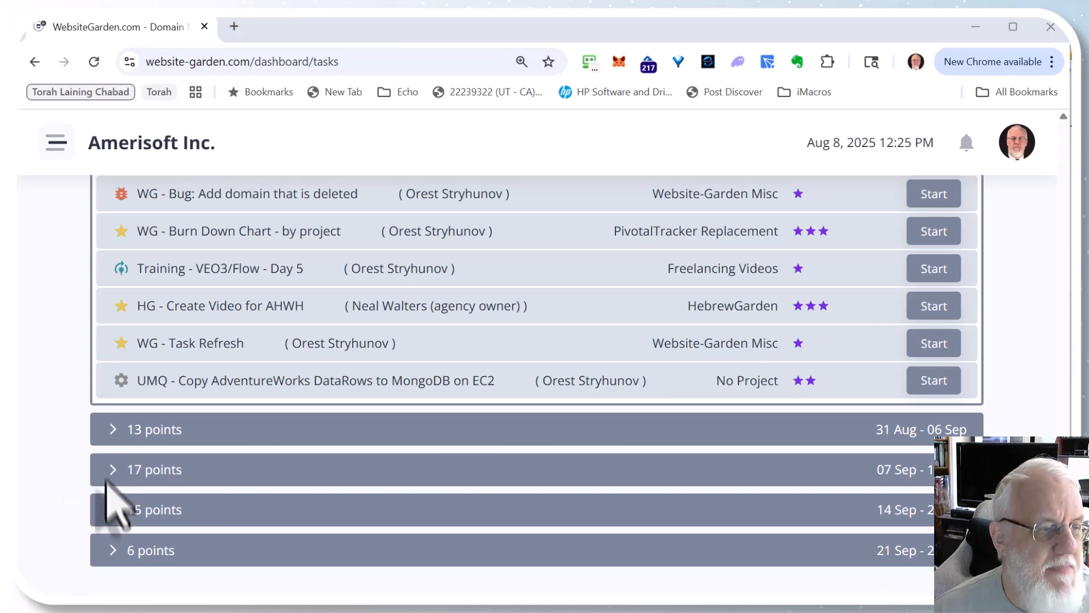
click(76, 495)
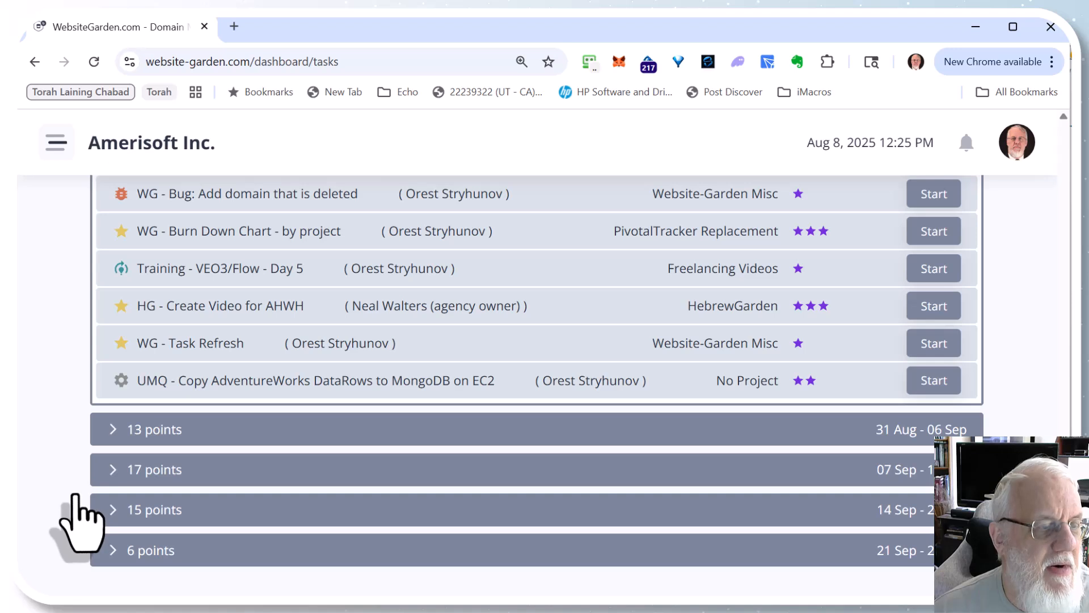
click(122, 473)
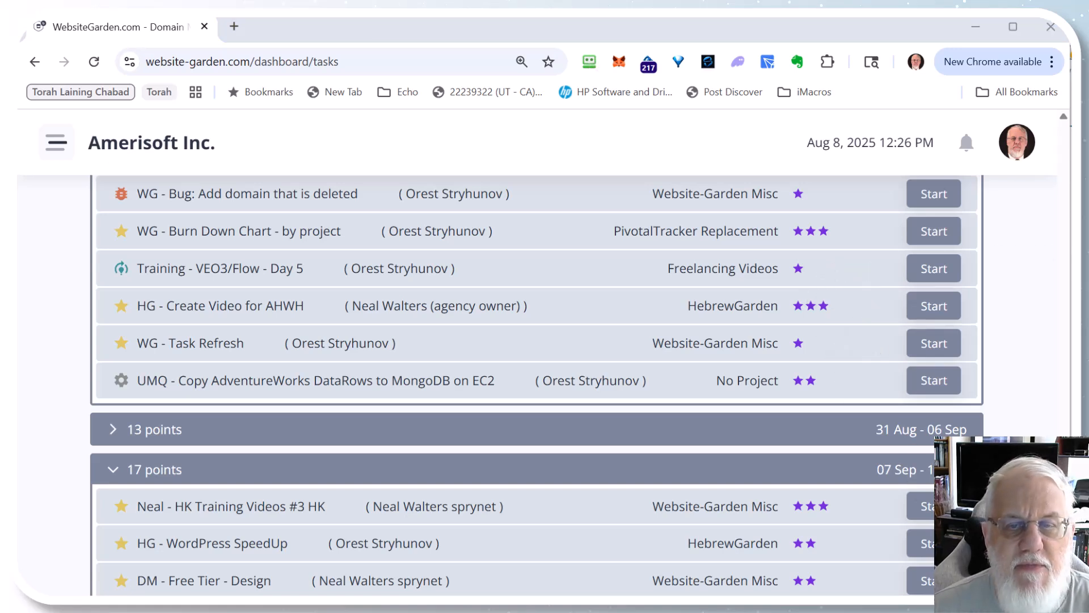
Step: Open the WG - Paid Worker Tasks- Part 1 task awaiting approval to review its details
scroll(830, 306, up, 20)
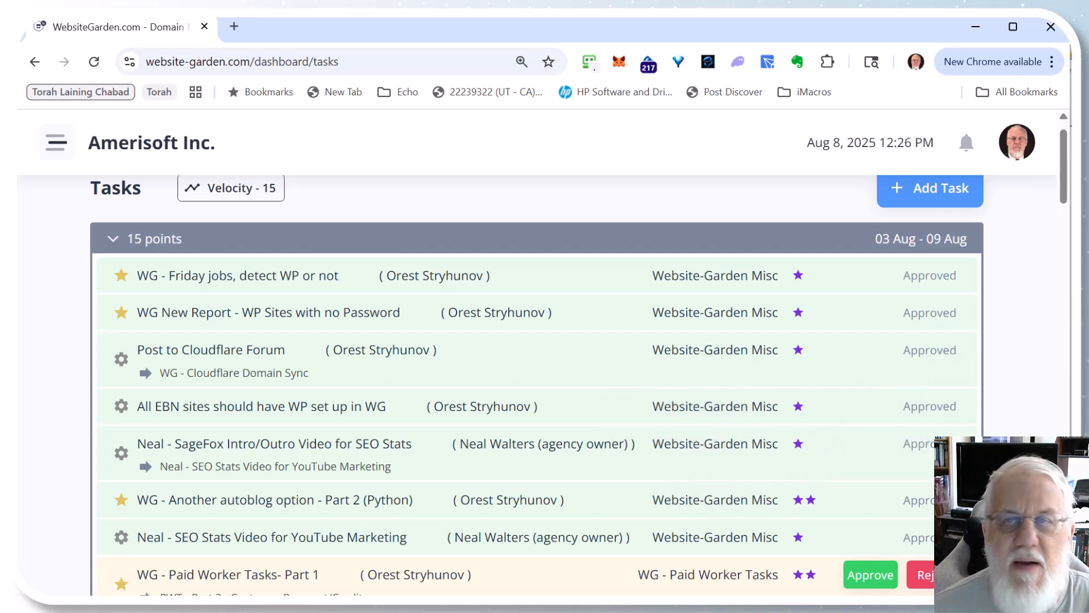
scroll(534, 385, down, 4)
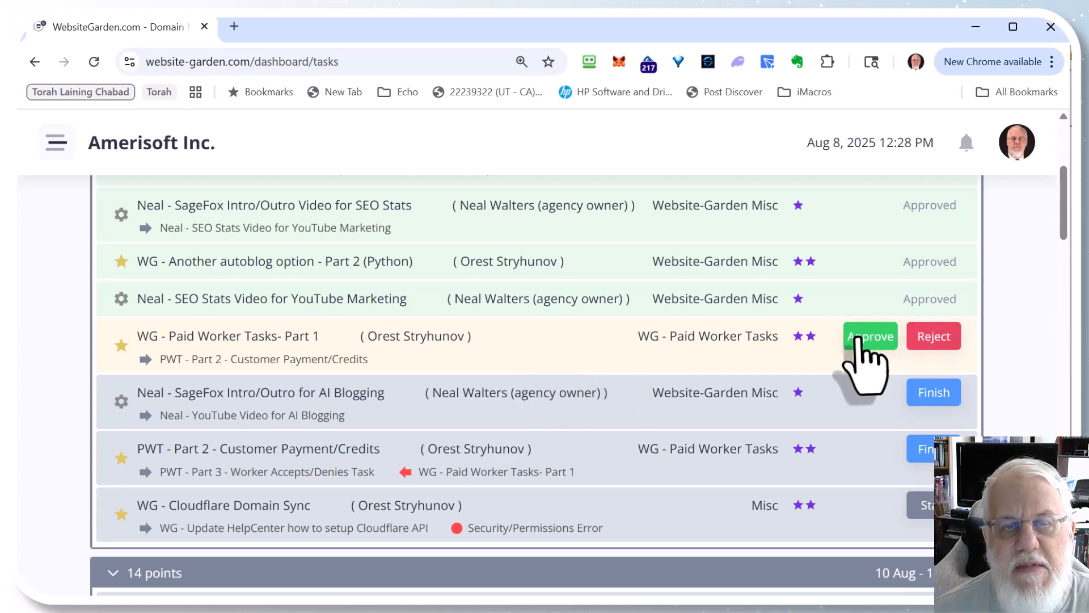
click(894, 338)
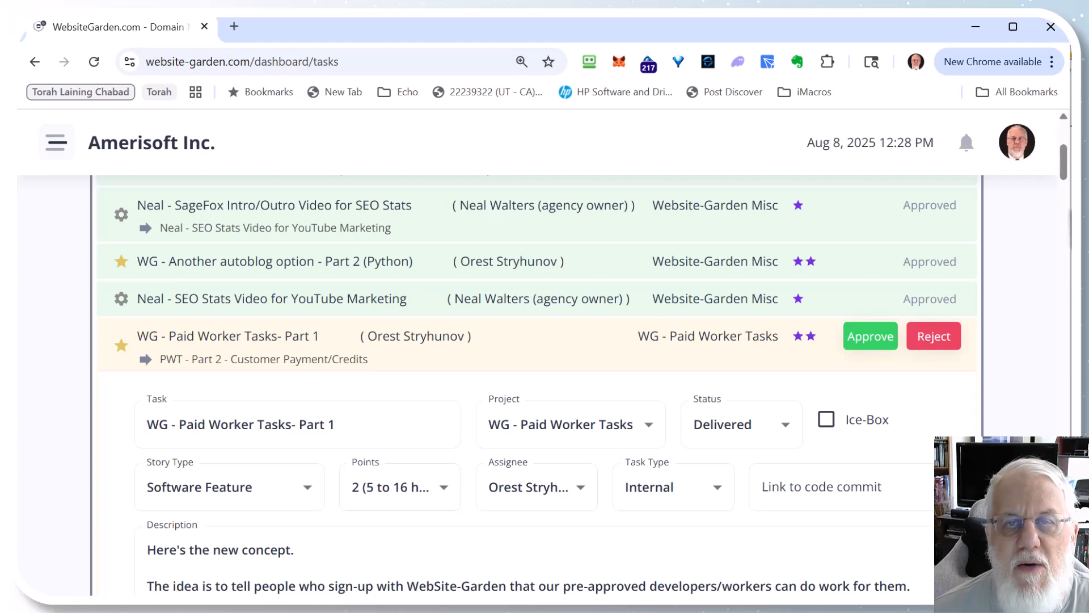
Step: Read through the task's description and its activity comments
drag(1066, 177, 1069, 193)
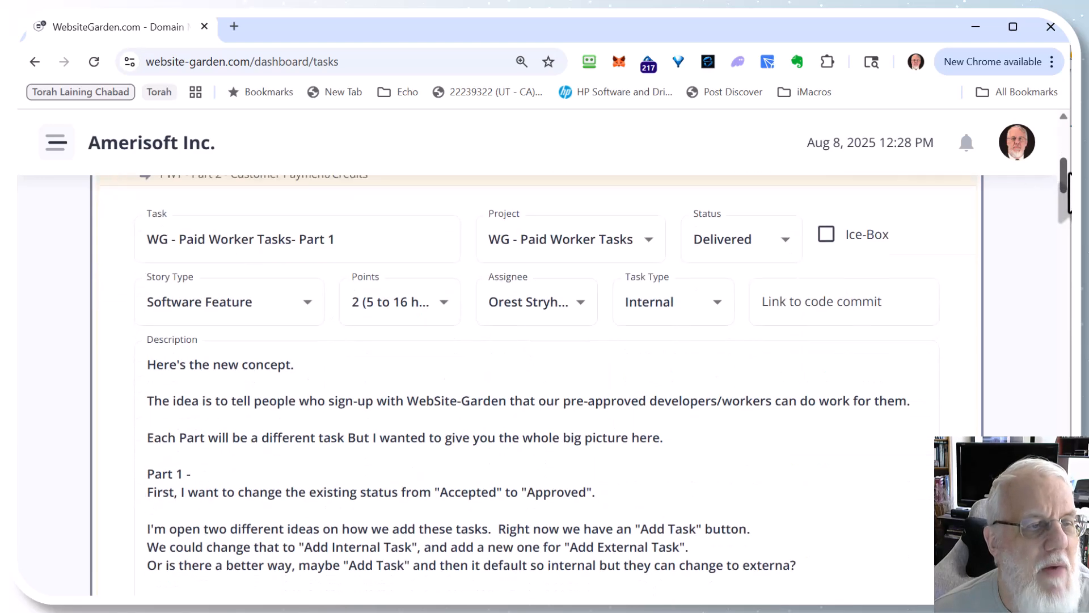
click(619, 391)
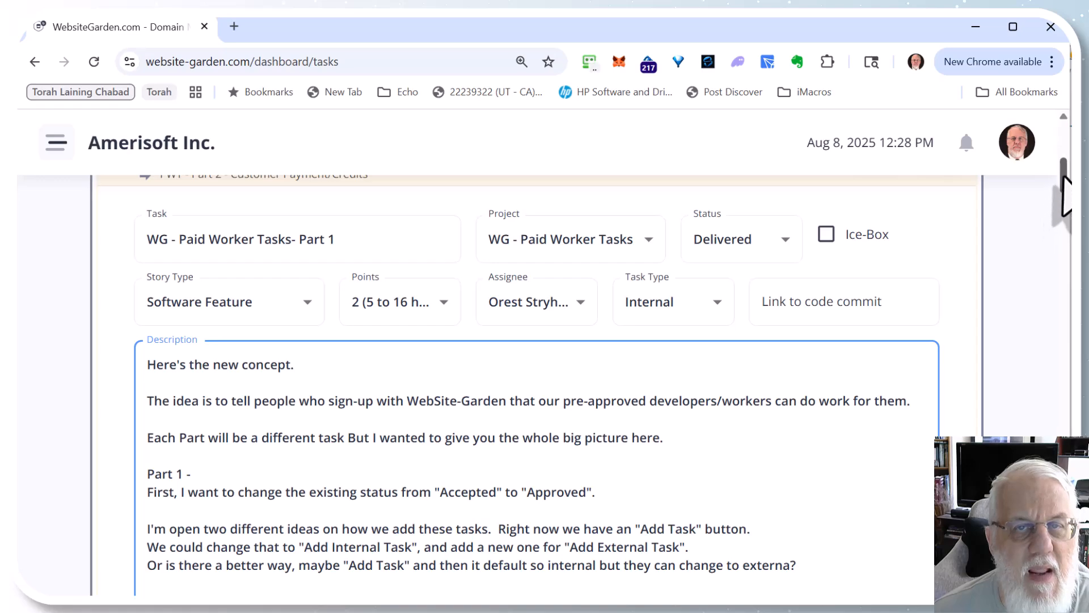
drag(1063, 194, 1064, 352)
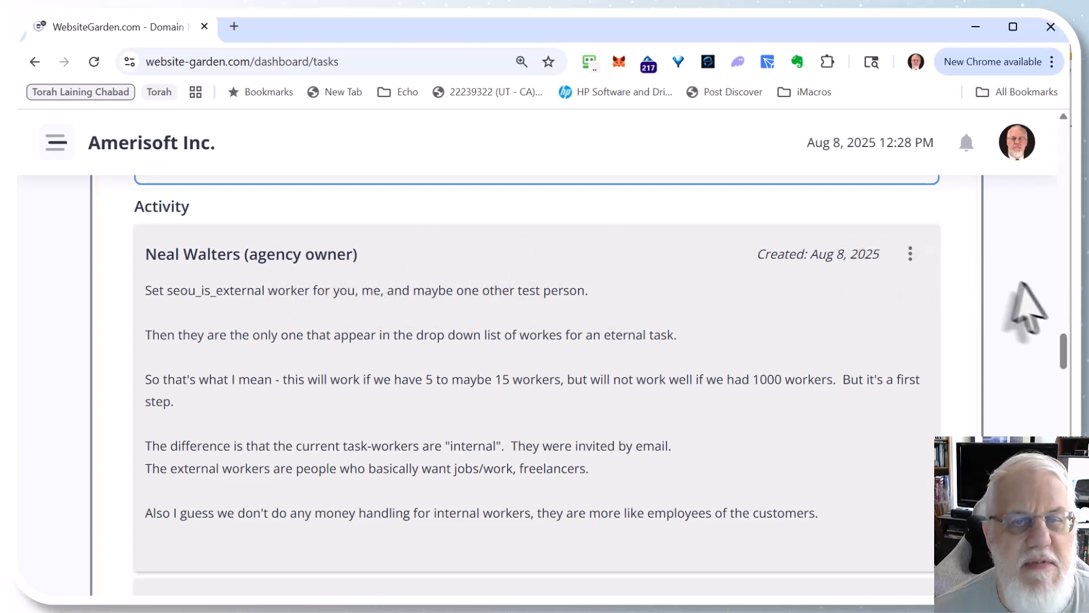
drag(1063, 353, 1063, 375)
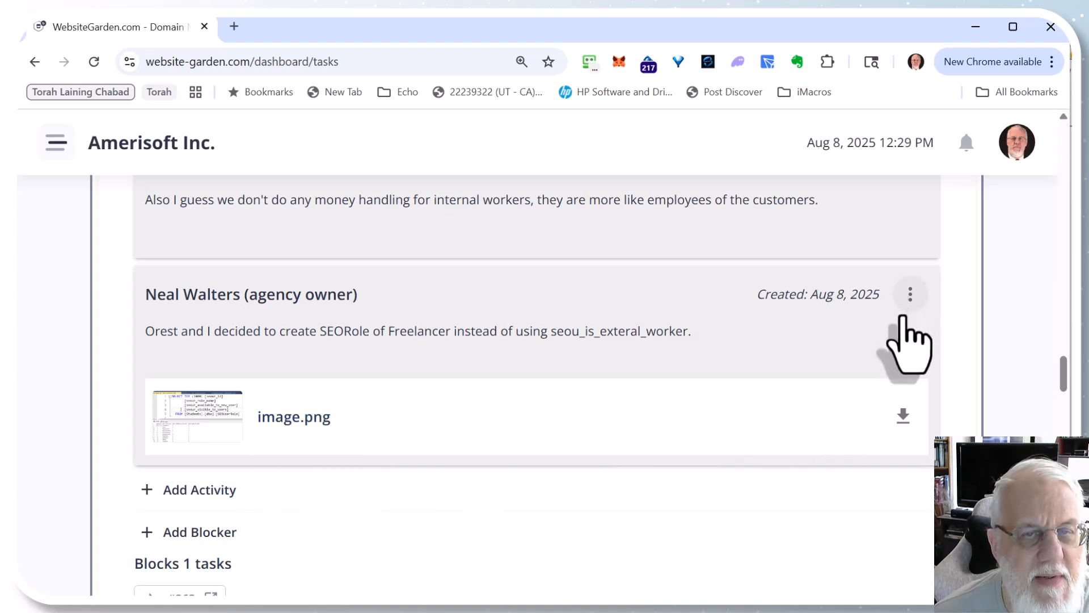
Step: Open the latest activity comment on the task for editing
click(910, 297)
click(776, 344)
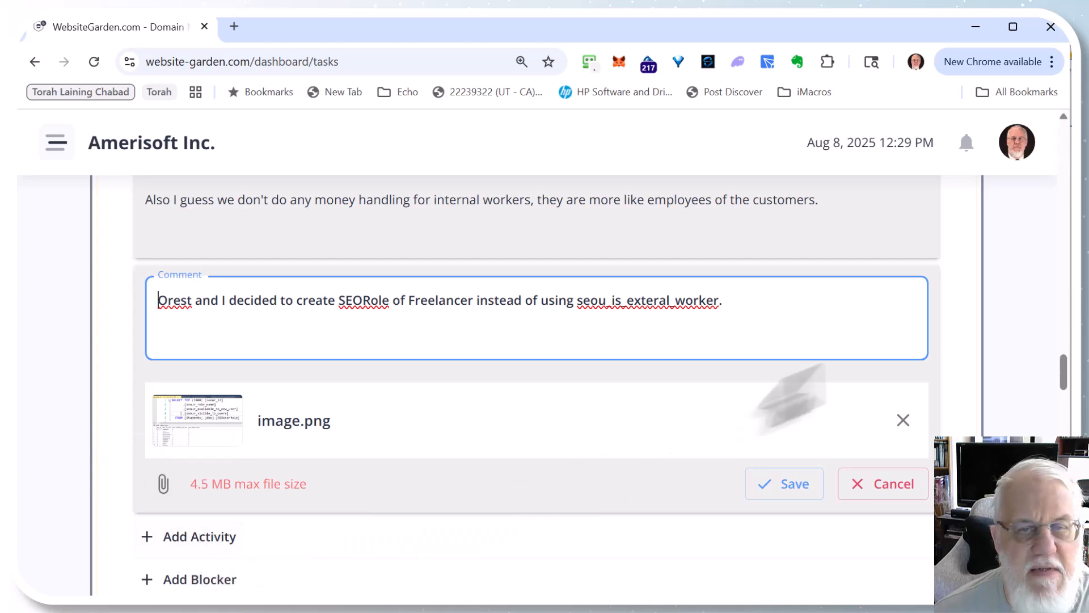
scroll(1065, 386, down, 4)
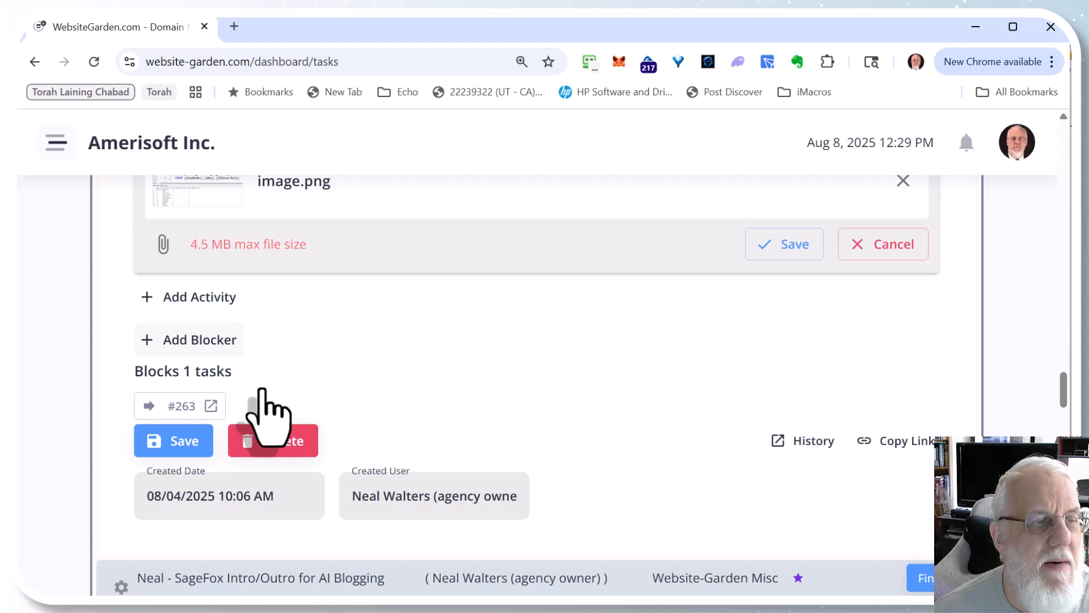
click(211, 342)
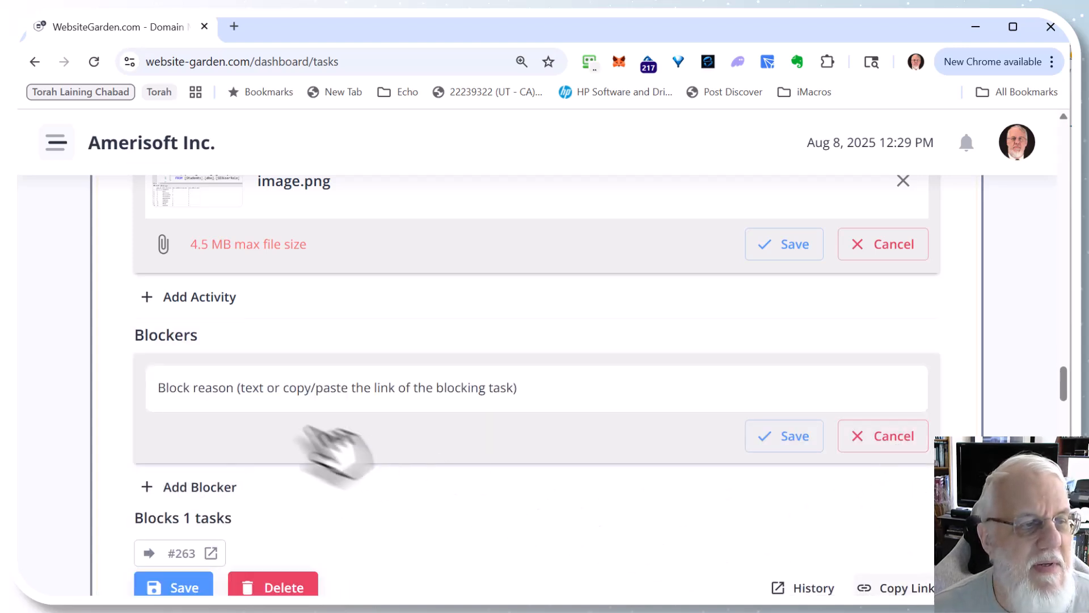
click(257, 390)
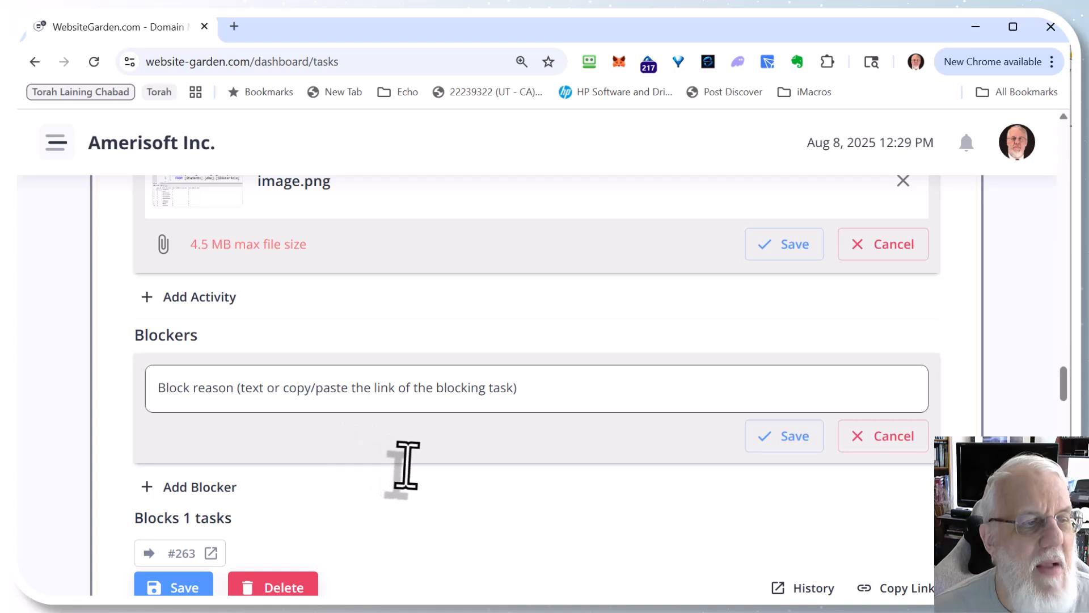
text(https://website-garden.com/dashboard/tasks/261)
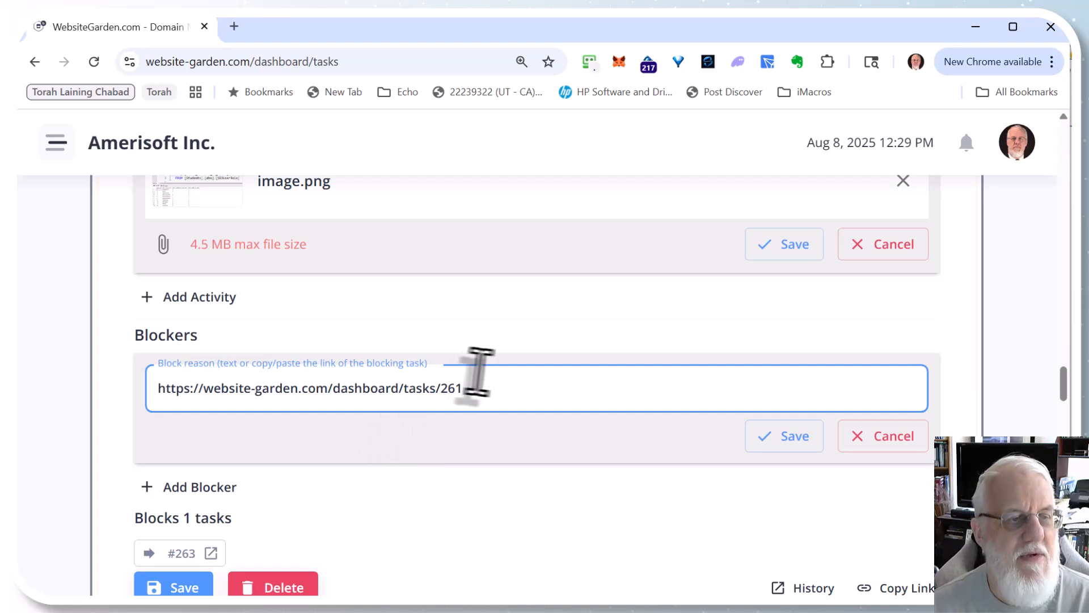
key(ctrl+a)
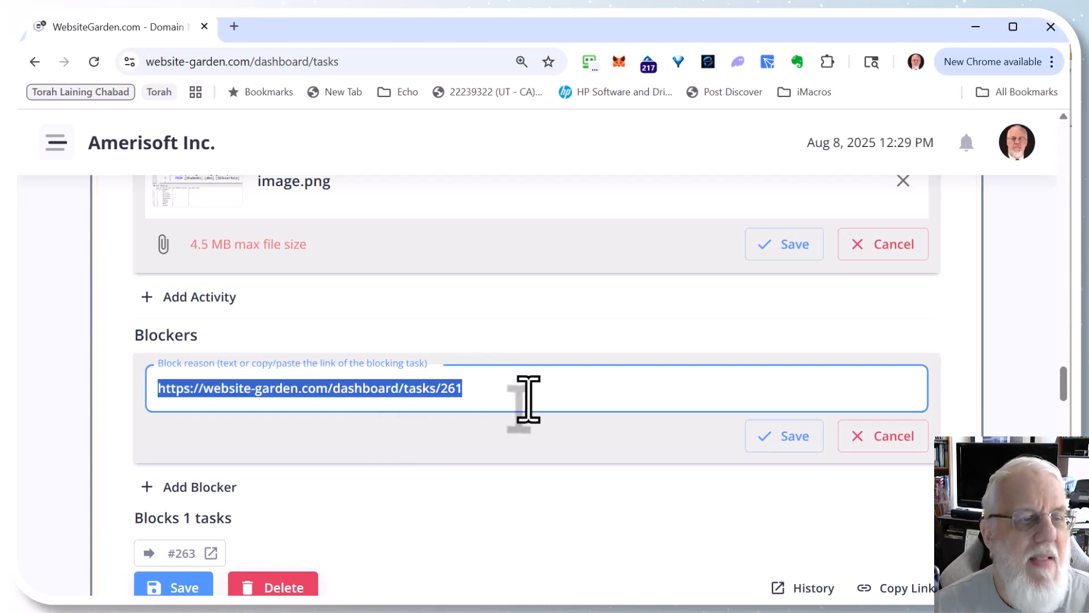
key(BackSpace)
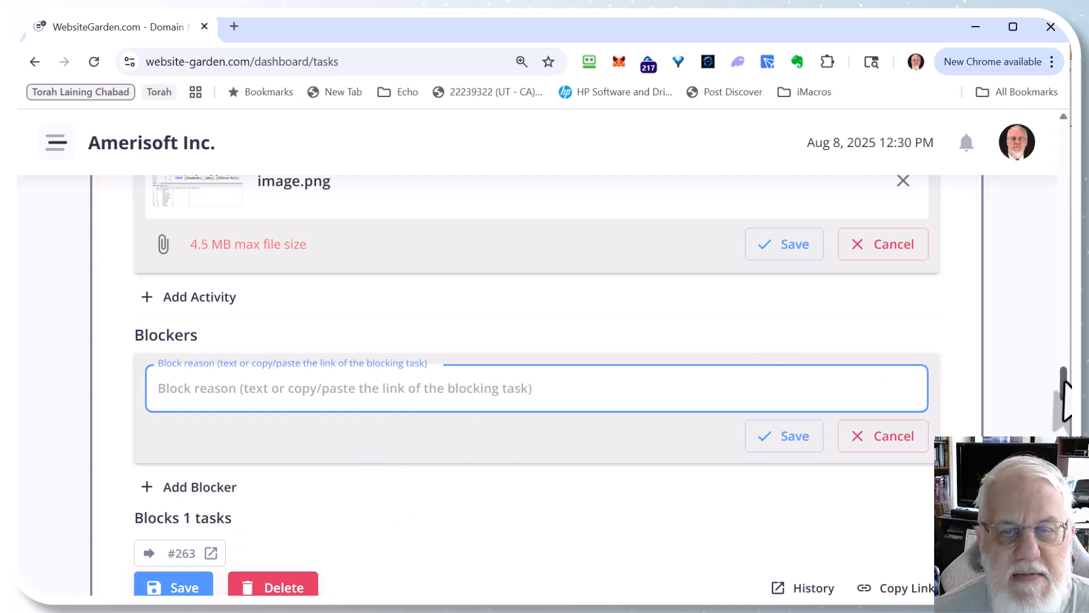
Step: Search the task page for cloudflare and step through the matches
drag(1065, 397, 1065, 167)
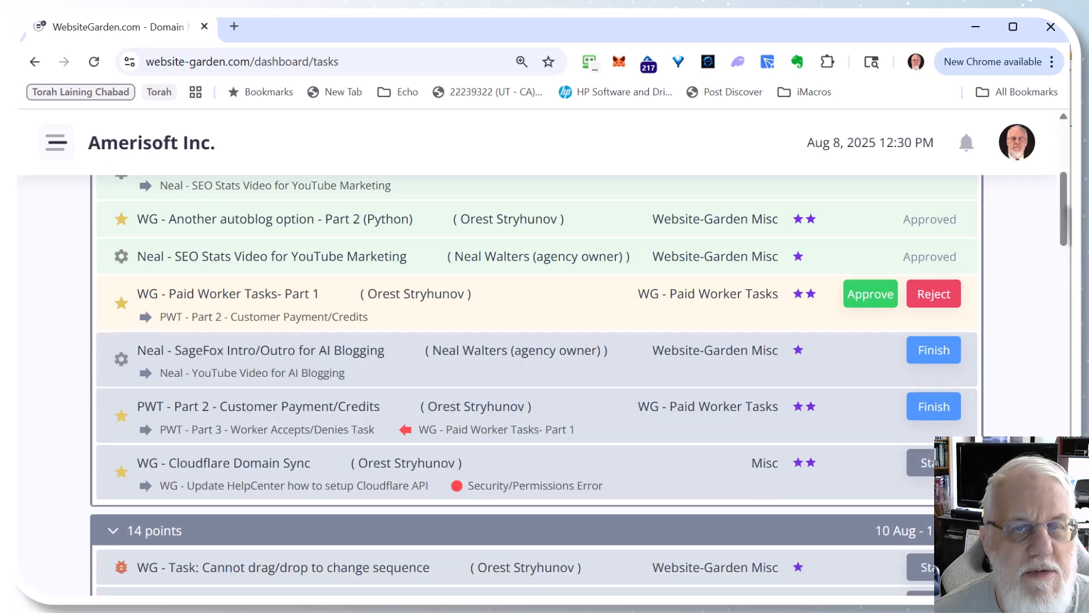
key(ctrl+f)
text(clo)
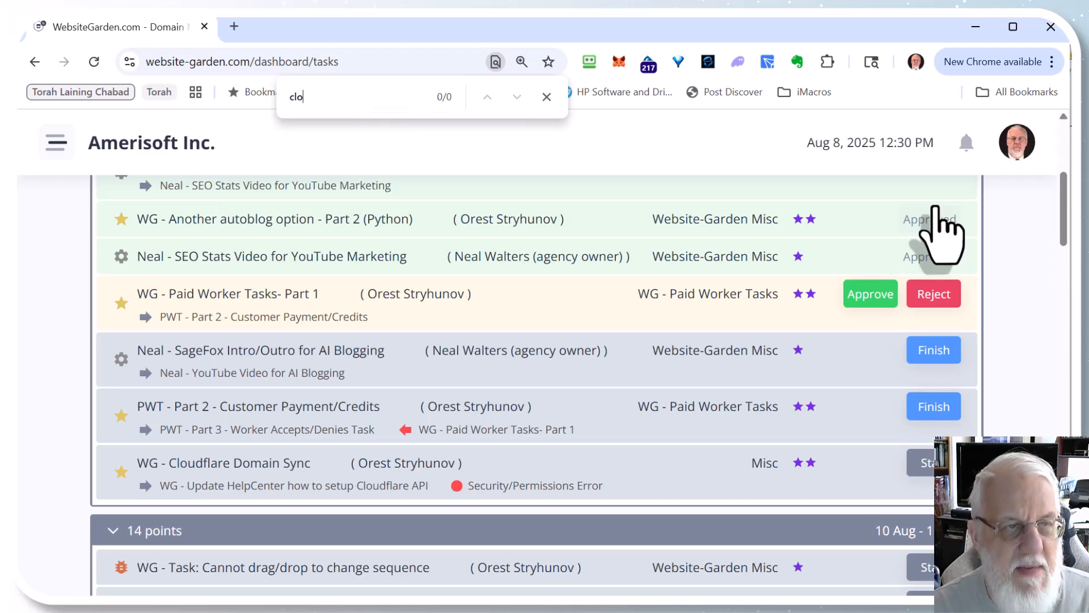
text(udflare)
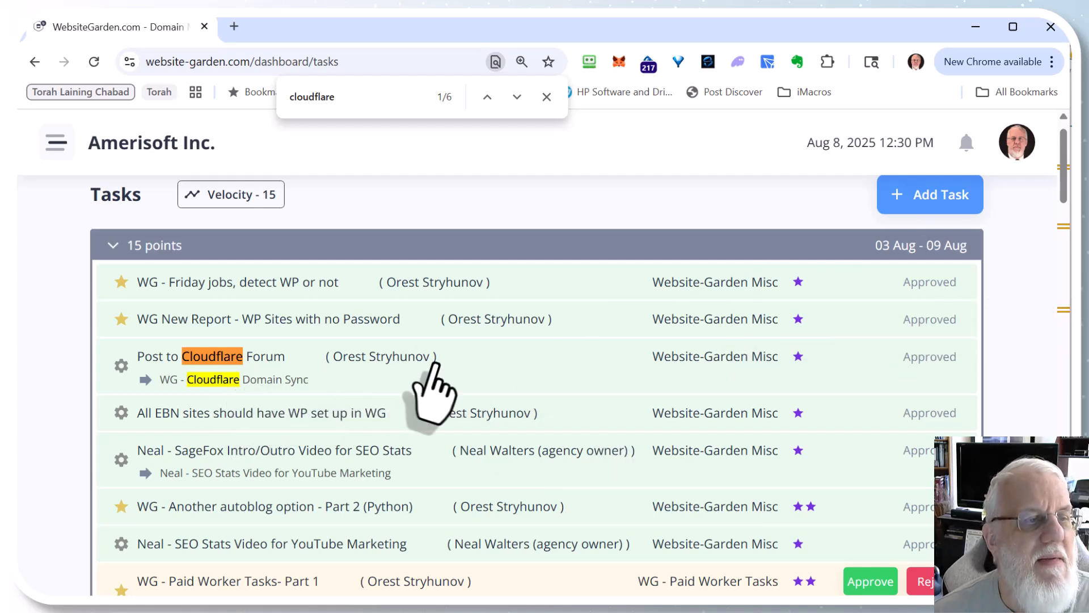
click(516, 98)
click(517, 97)
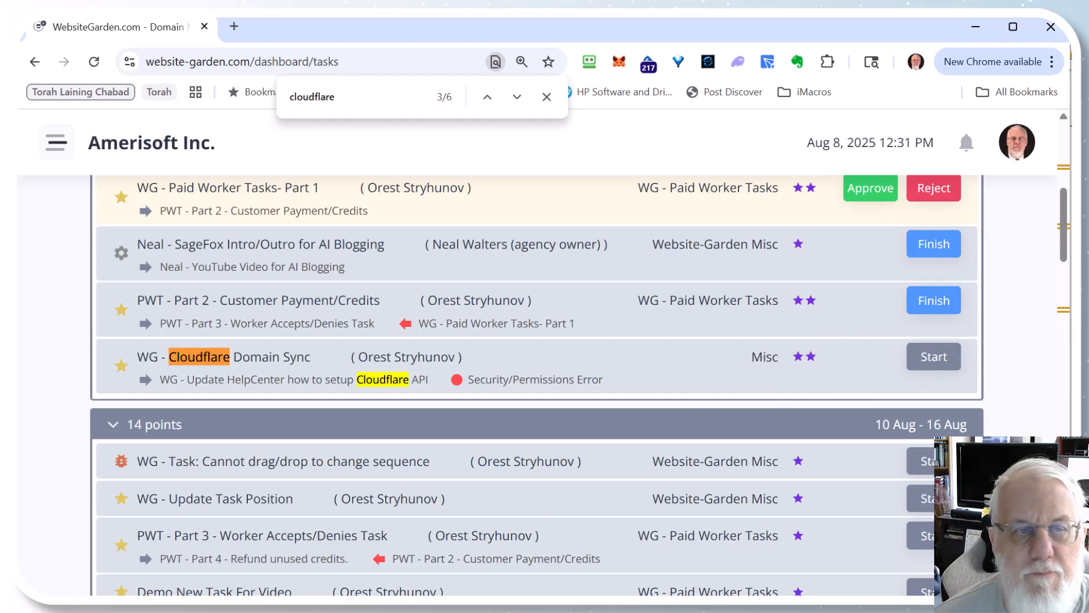
Step: Open the WG - Cloudflare Domain Sync task in the 03 Aug iteration to view its details
click(851, 363)
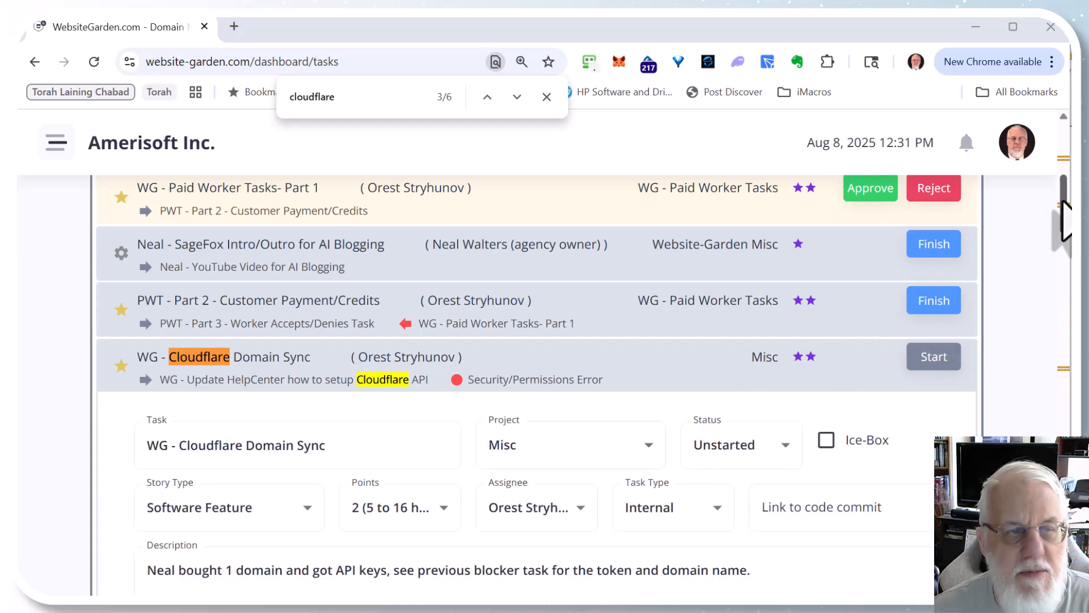
drag(1063, 204, 1063, 249)
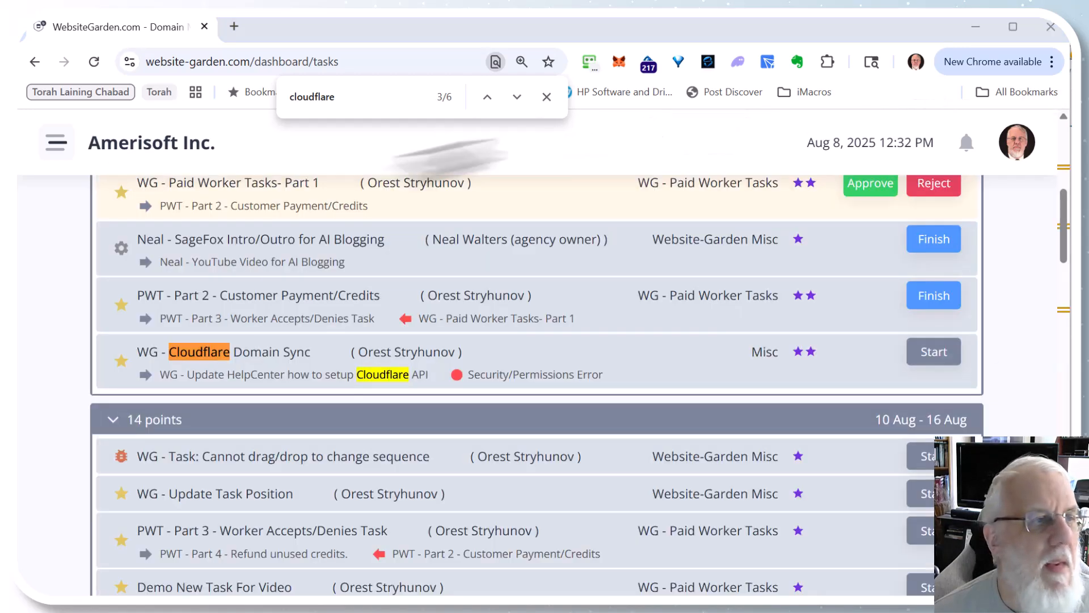
Step: Open the Burndown Chart page from the navigation menu's Tasks section
click(55, 172)
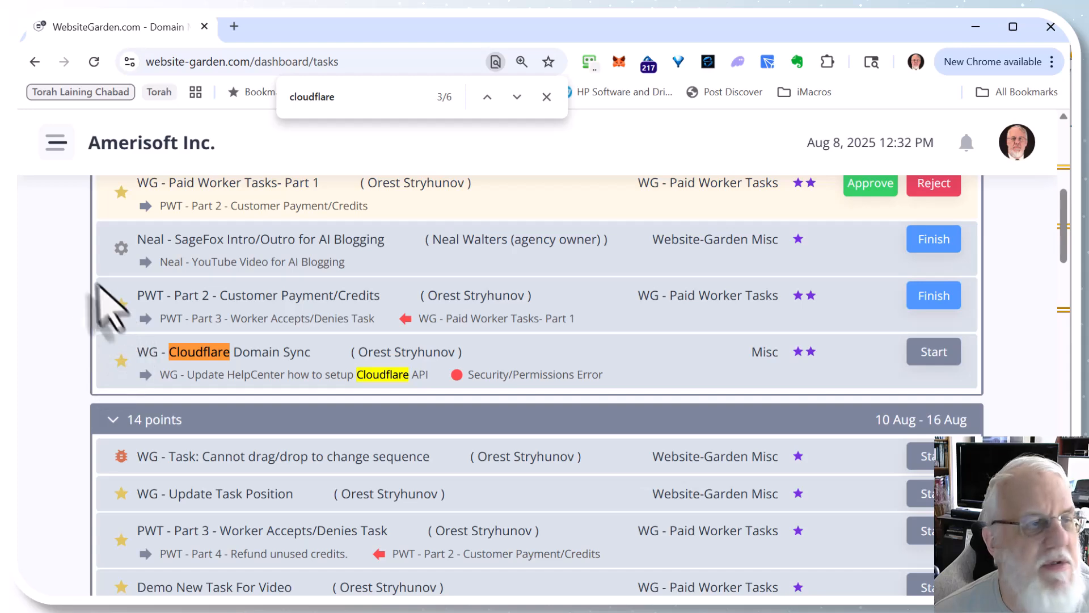
click(57, 144)
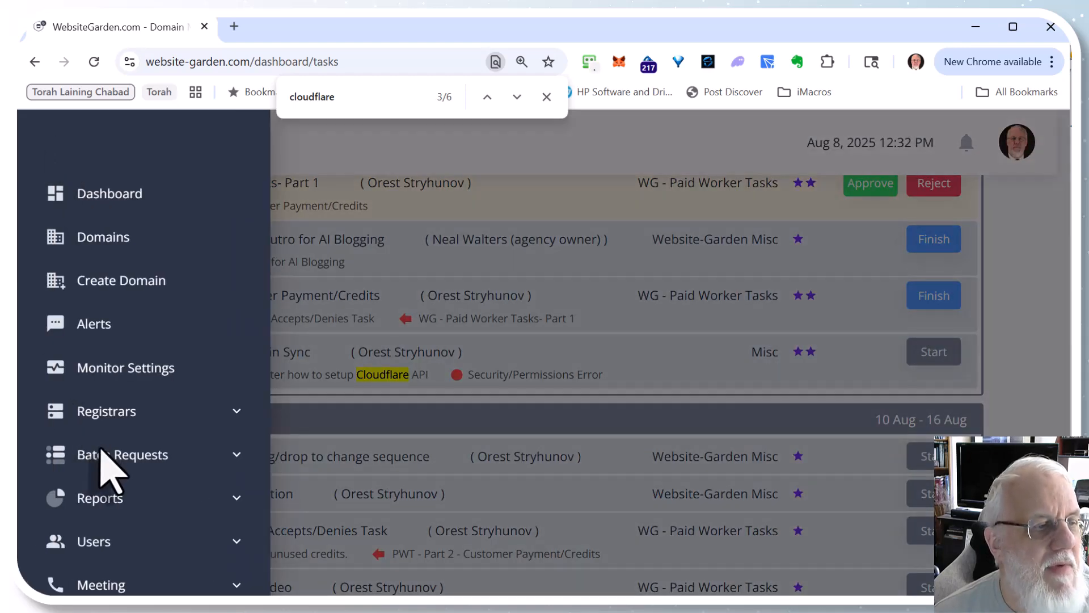
scroll(115, 459, down, 2)
scroll(116, 465, down, 3)
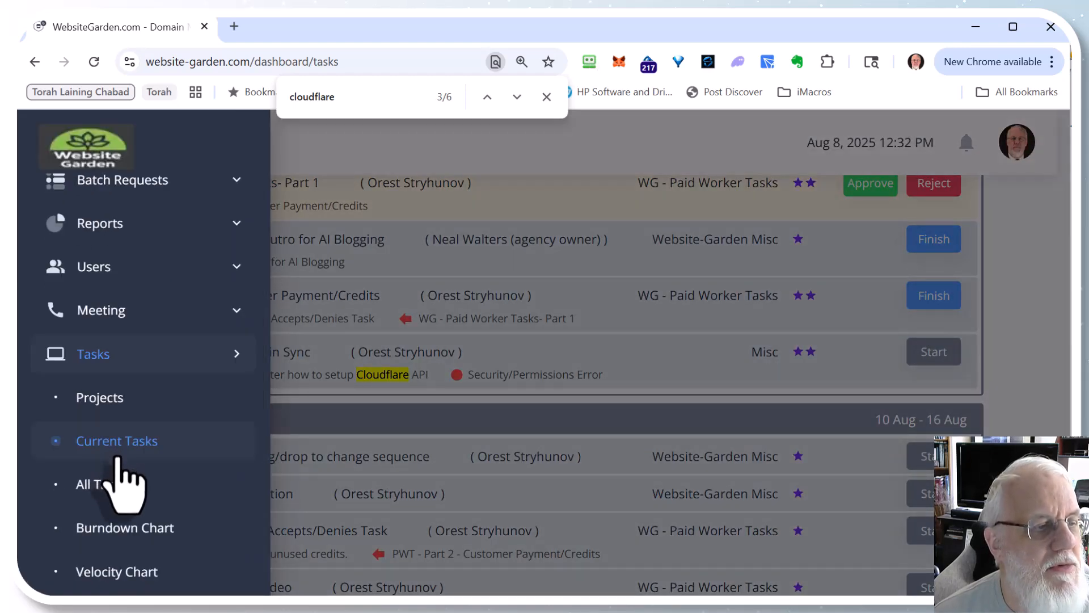
scroll(117, 457, down, 5)
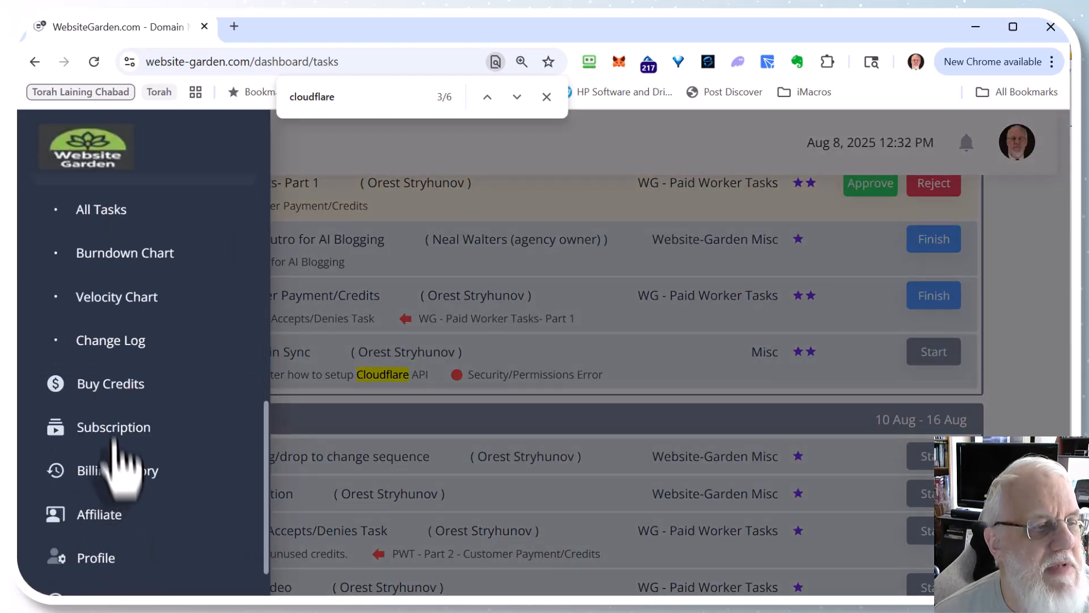
click(118, 256)
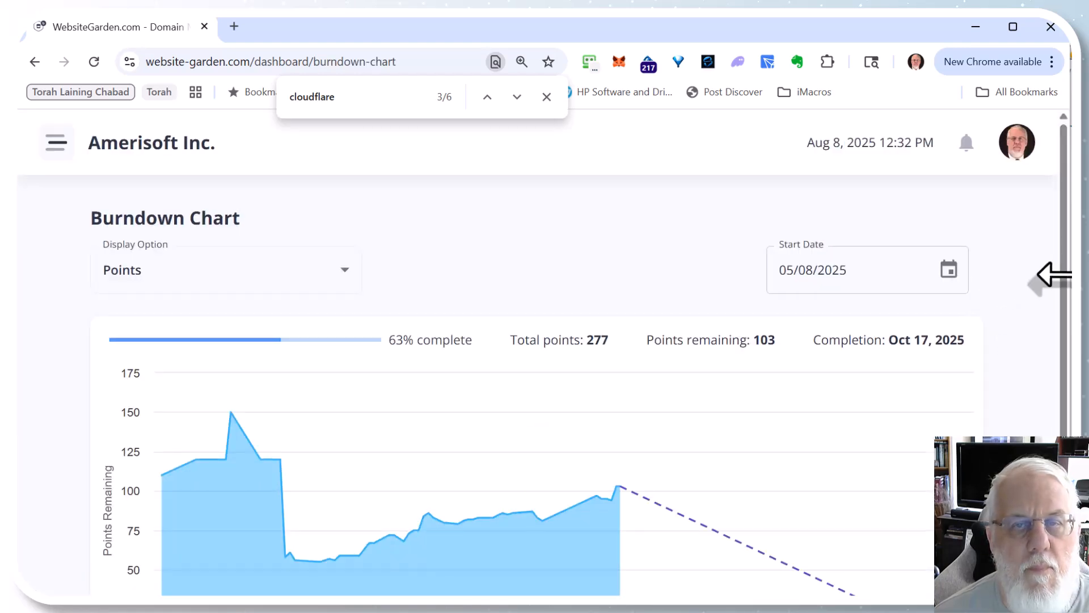
Step: Examine the burndown chart's projected completion line
scroll(1061, 318, down, 1)
scroll(1060, 340, down, 1)
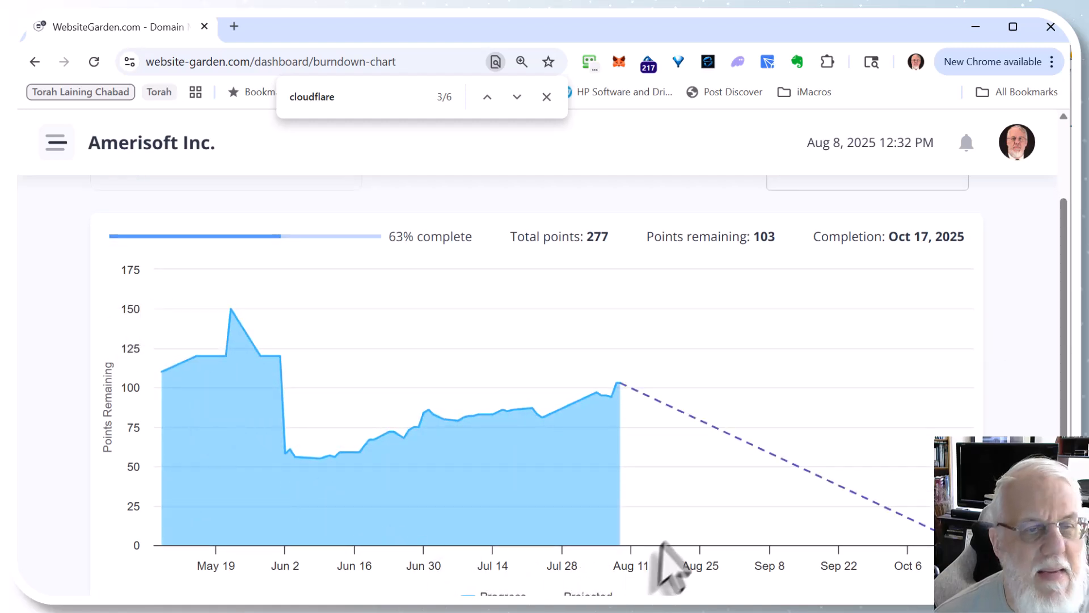
mouse_move(637, 376)
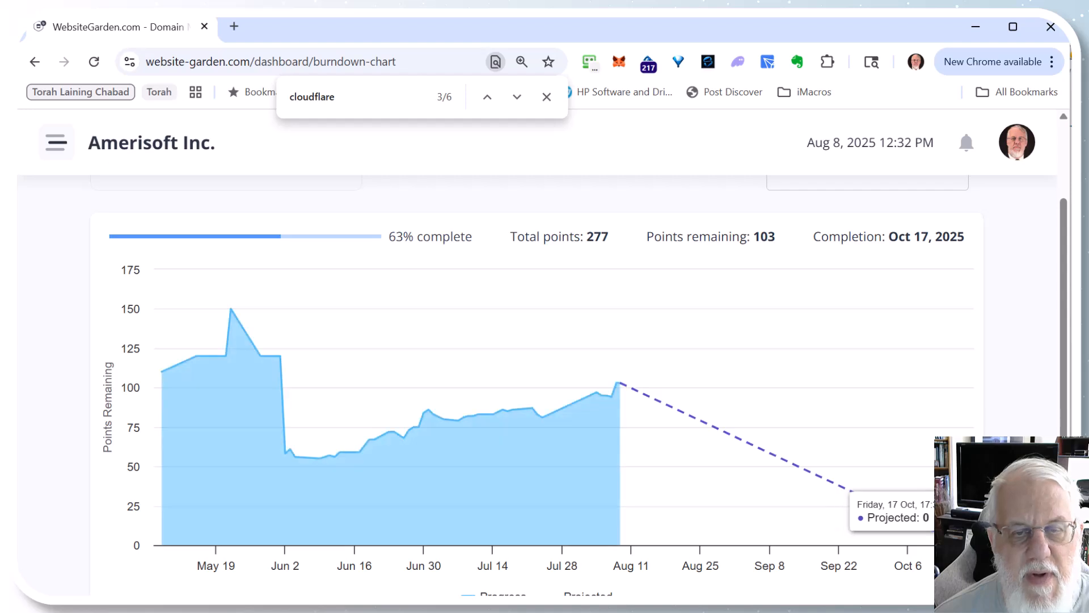